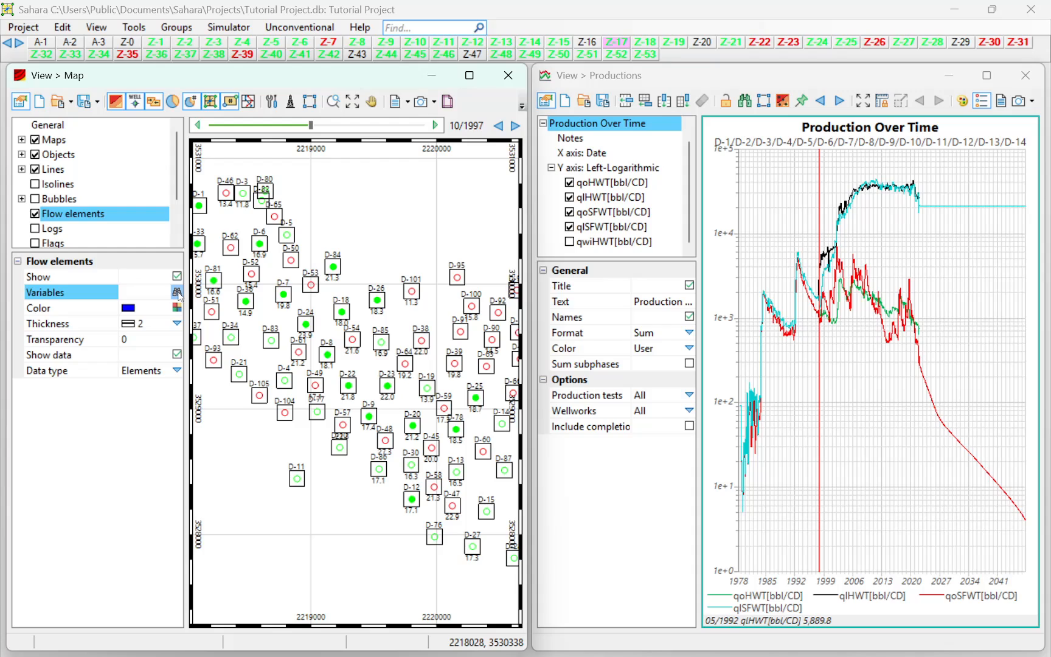
# Add the cumulative Injected Water variable to the map's flow elements variable selection.
pyautogui.click(177, 294)
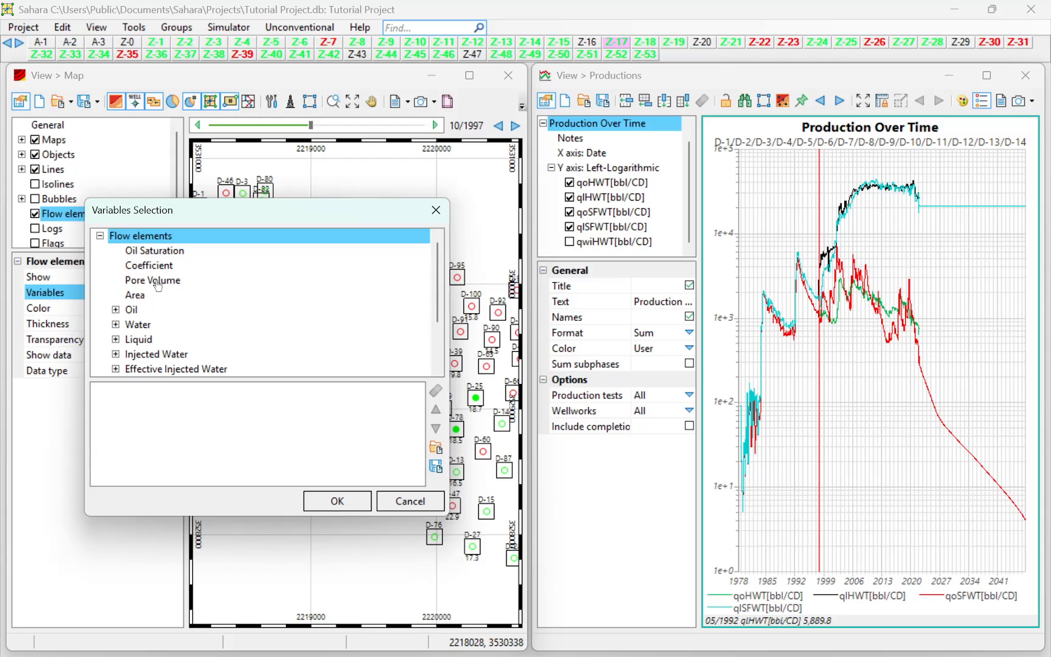
pyautogui.doubleClick(127, 345)
pyautogui.click(115, 297)
pyautogui.click(125, 308)
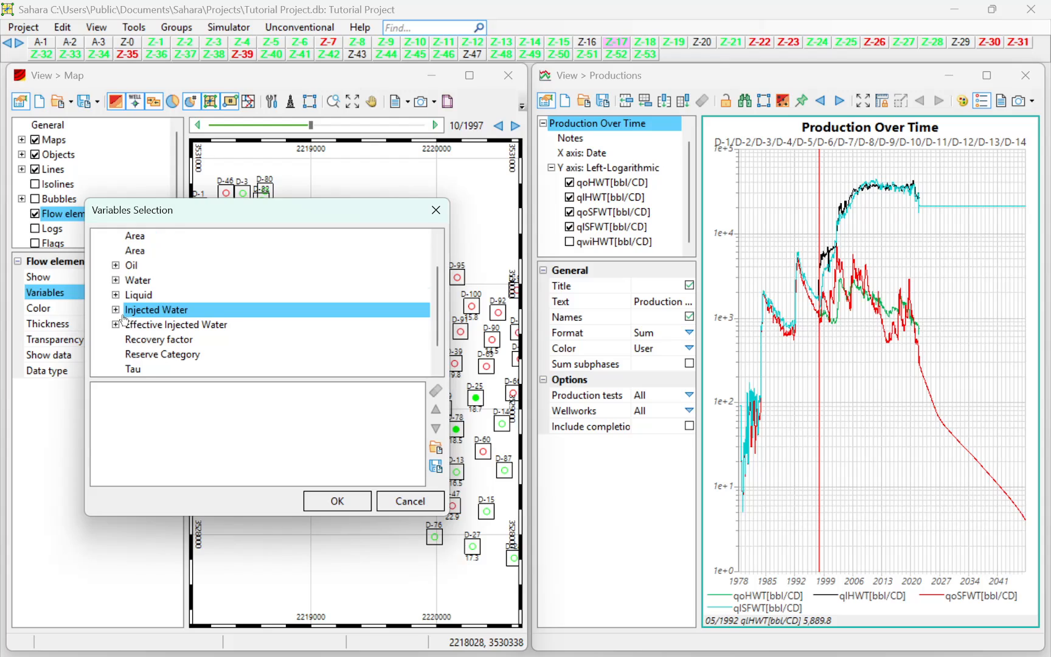
pyautogui.doubleClick(122, 314)
pyautogui.doubleClick(164, 341)
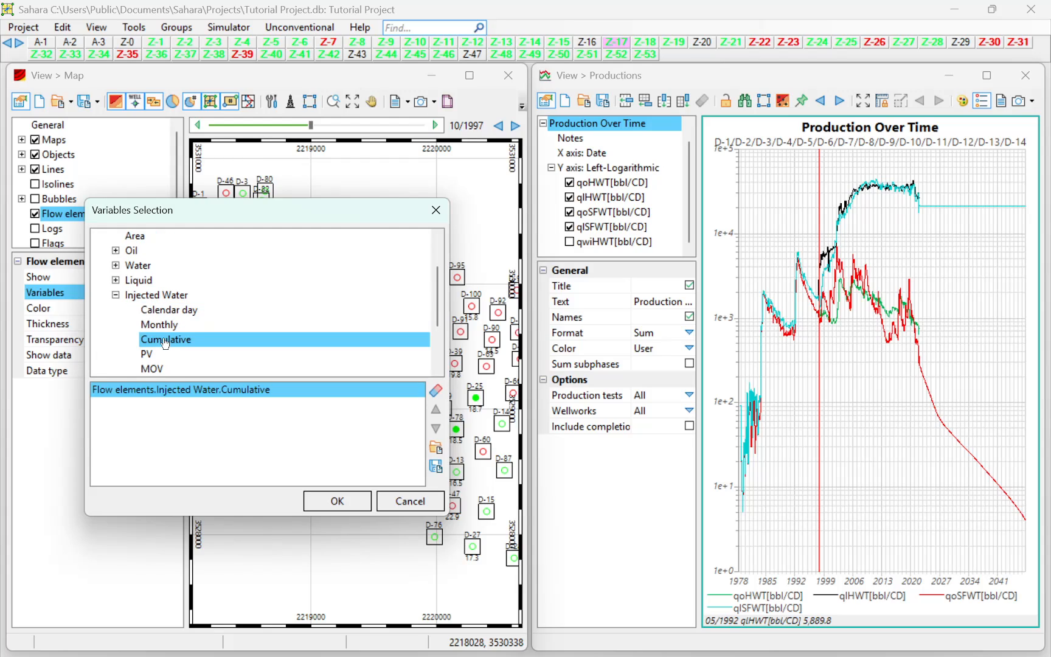
# Add the cumulative Oil variable to the selected flow element variables.
pyautogui.scroll(2, 139, 310)
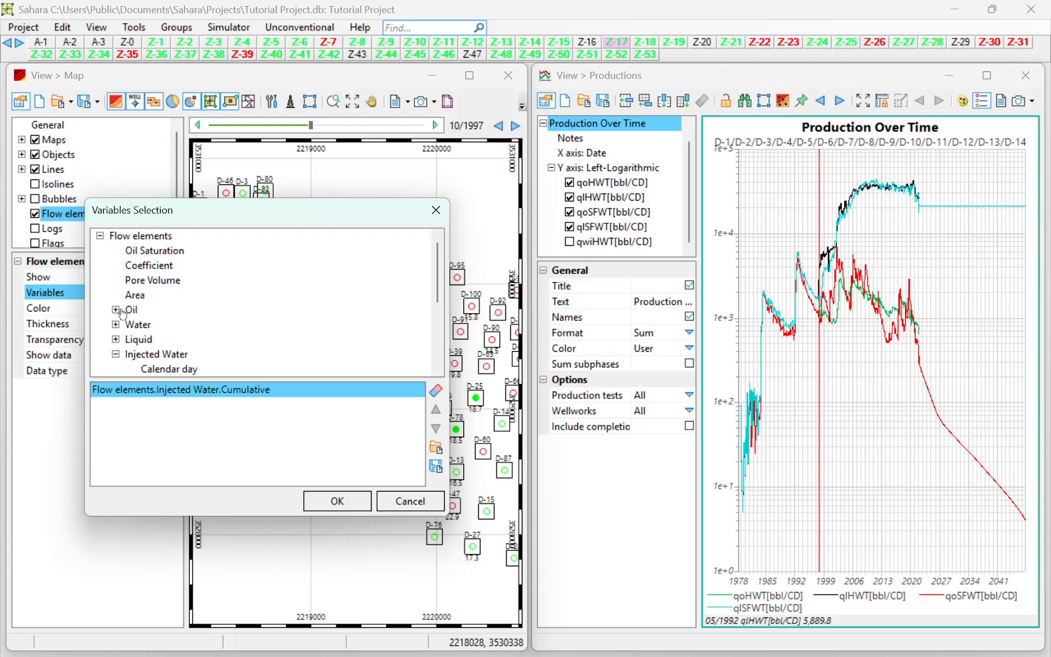
pyautogui.doubleClick(117, 312)
pyautogui.scroll(-1, 152, 323)
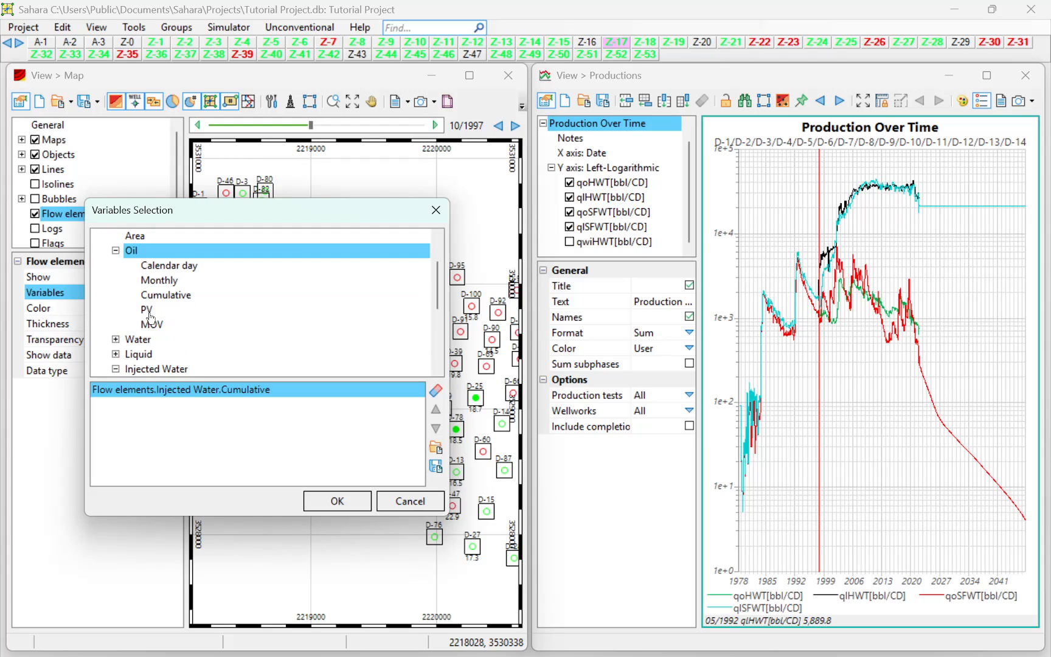
pyautogui.doubleClick(156, 299)
# Add Oil Saturation and Pore Volume to the flow element variables and accept the selection.
pyautogui.scroll(1, 143, 302)
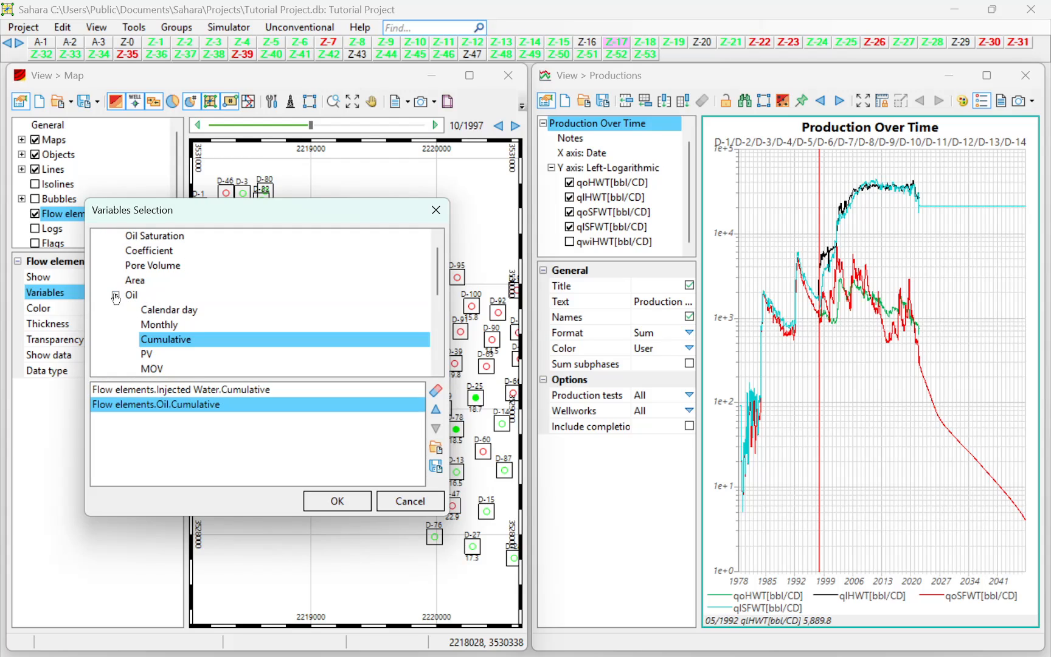
pyautogui.doubleClick(135, 305)
pyautogui.doubleClick(155, 251)
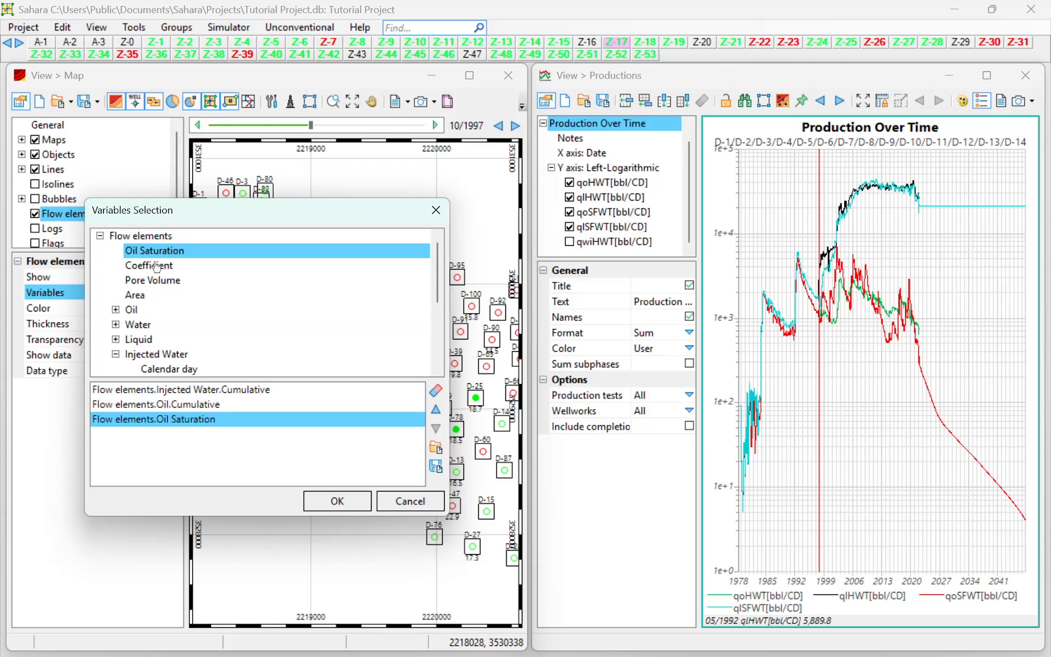
pyautogui.doubleClick(157, 280)
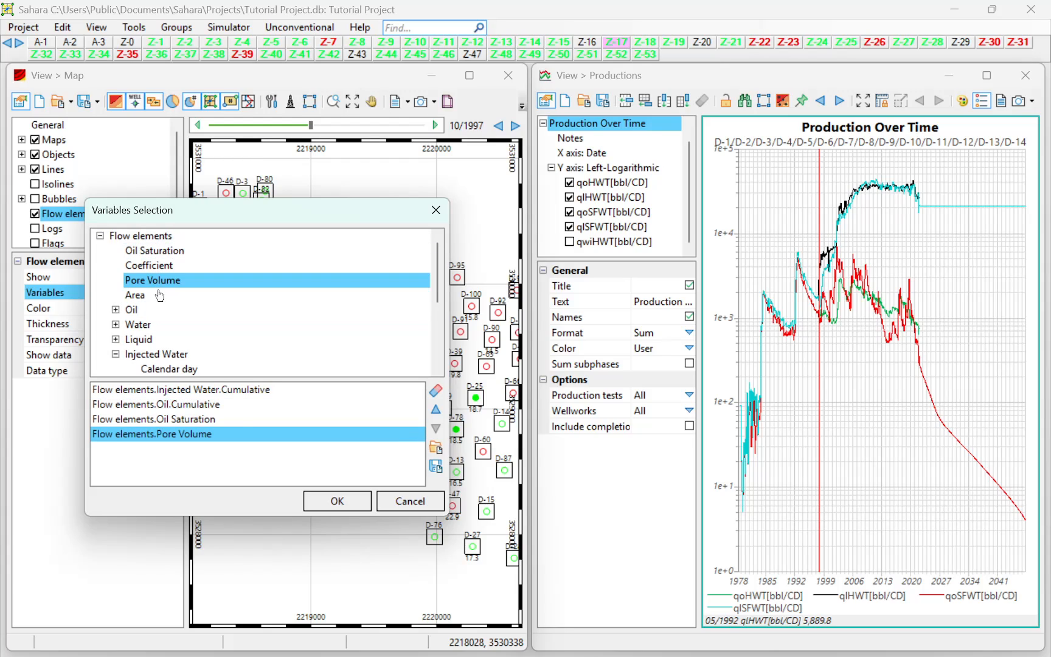
pyautogui.click(333, 502)
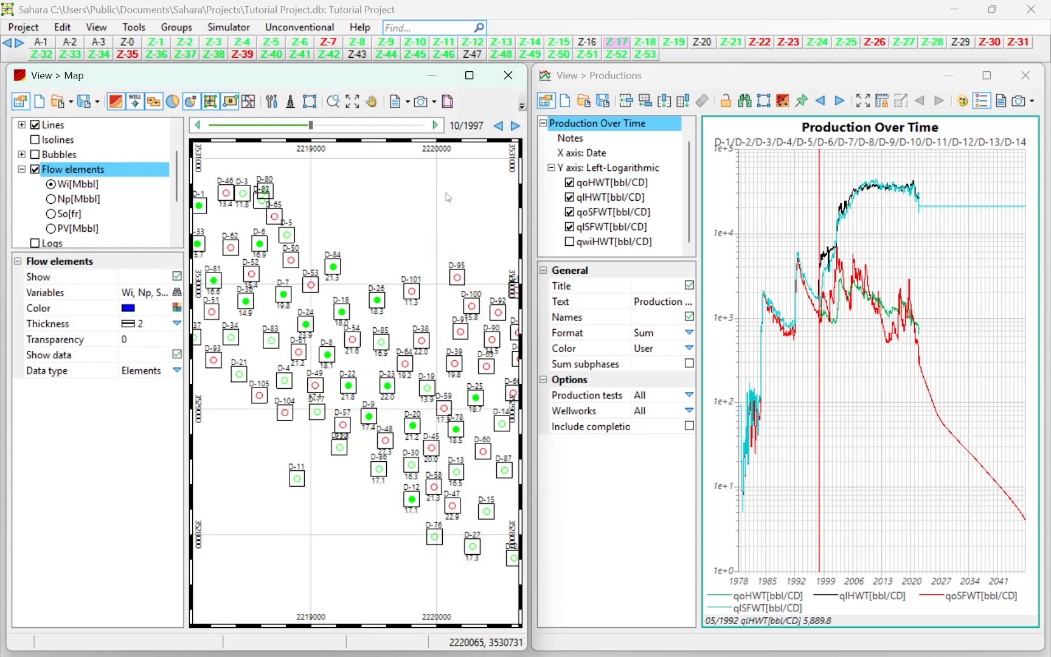
# Display pore volume (PV) on the flow elements and view the map at 12/2004, 11/2009 and 03/1999.
pyautogui.click(59, 229)
pyautogui.moveTo(820, 397); pyautogui.dragTo(849, 397)
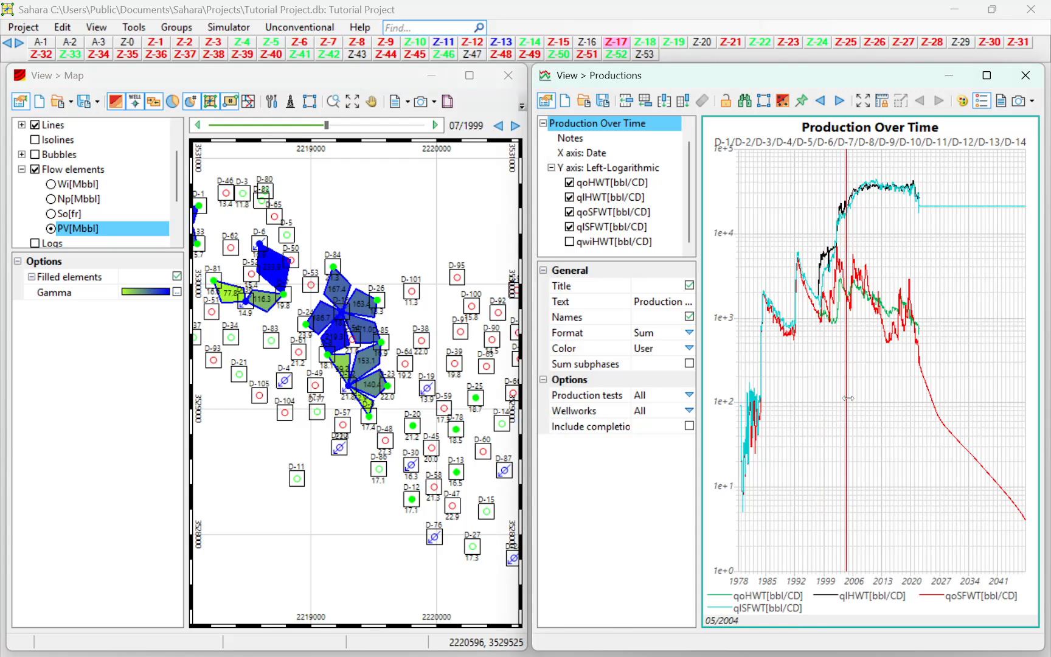
pyautogui.scroll(2, 348, 338)
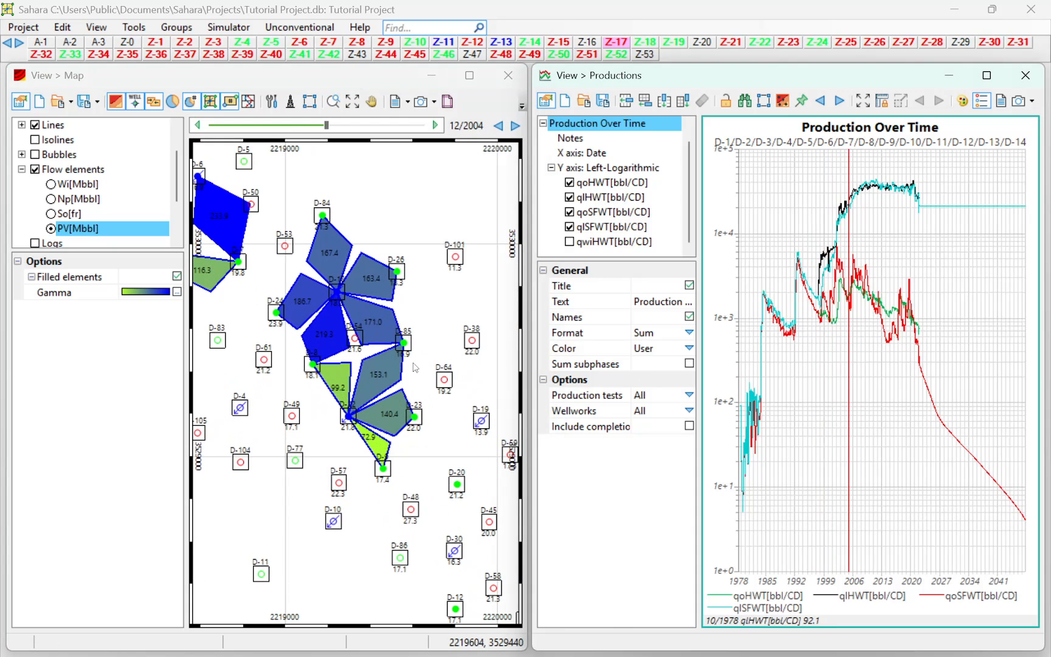
pyautogui.scroll(-2, 416, 380)
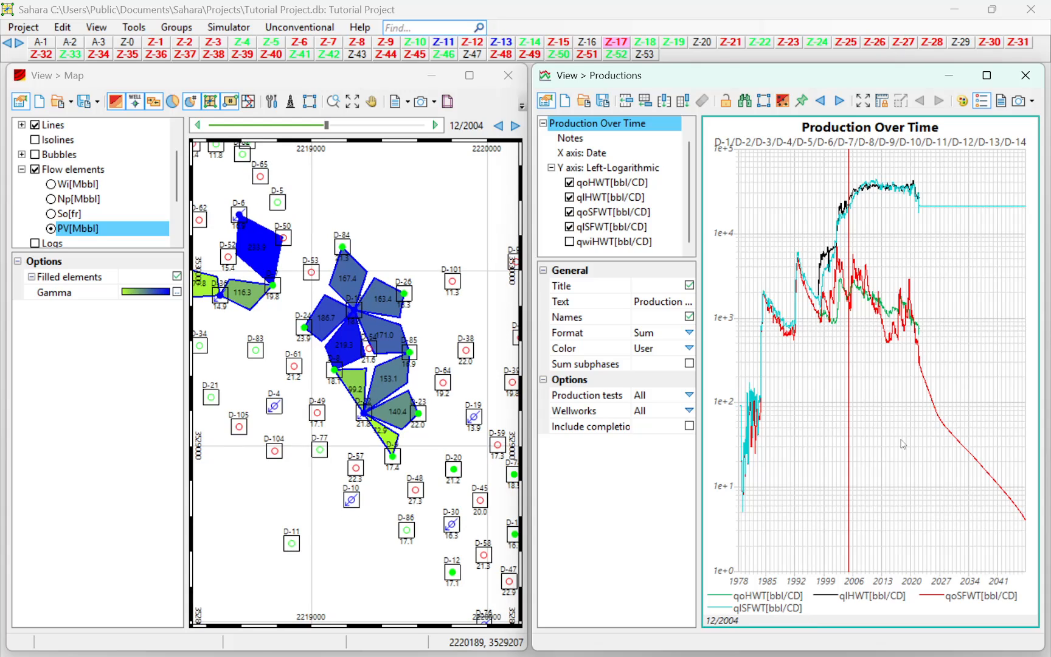
pyautogui.moveTo(855, 444)
pyautogui.mouseDown()
pyautogui.moveTo(914, 444)
pyautogui.moveTo(843, 427)
pyautogui.moveTo(869, 428)
pyautogui.mouseUp()
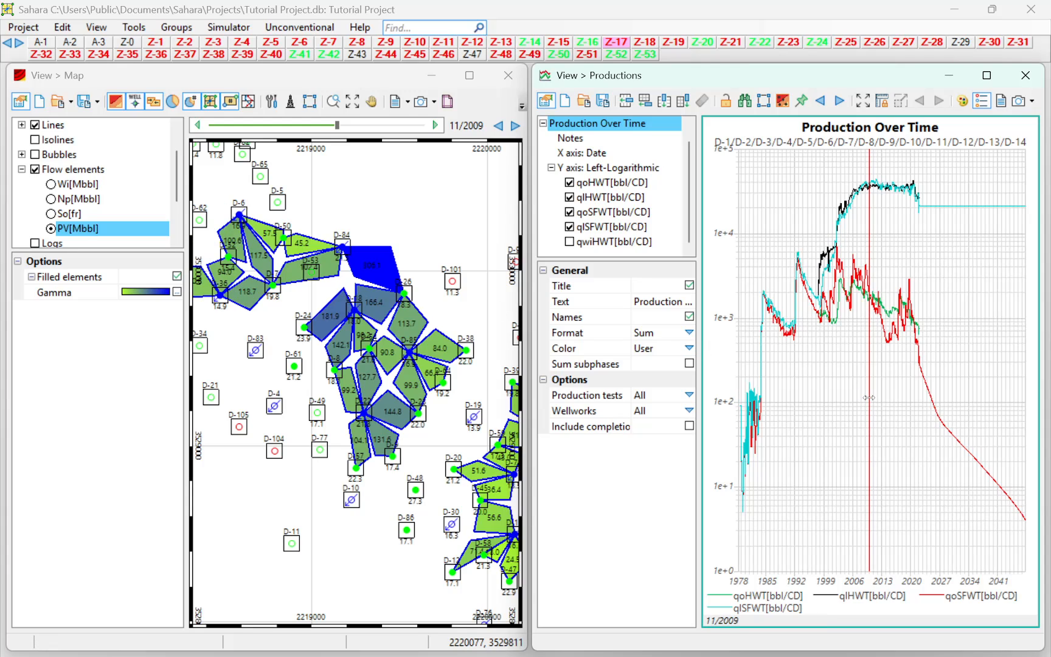
pyautogui.moveTo(869, 398); pyautogui.dragTo(824, 360)
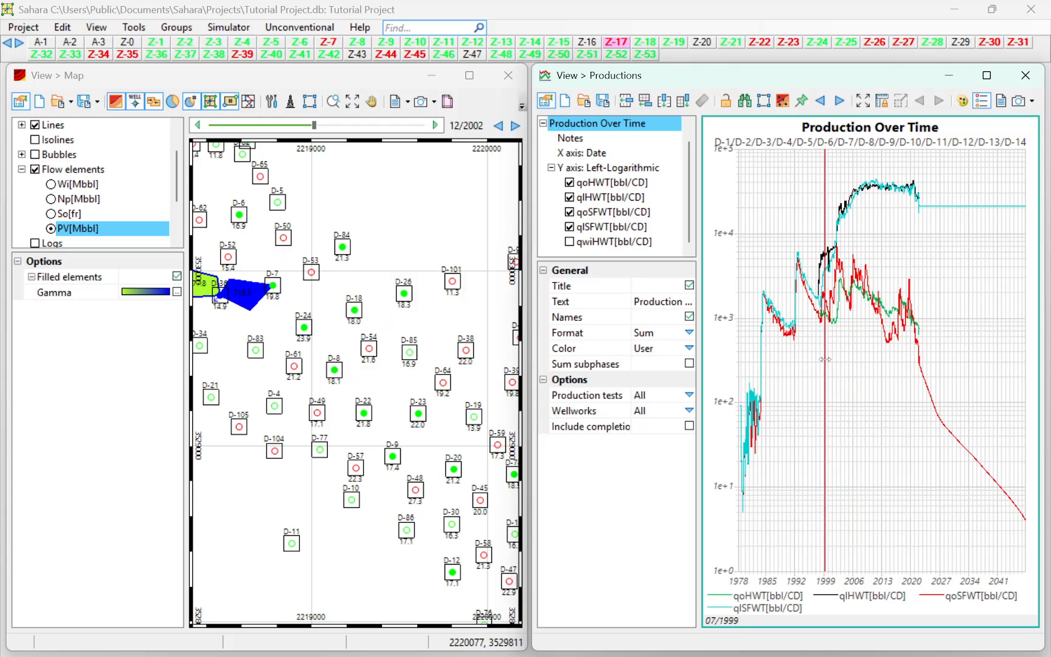
# Display injected water (Wi) on the flow elements and advance the map date through 07/2007, 05/2030 and 02/2036 to 06/2047.
pyautogui.click(53, 184)
pyautogui.moveTo(825, 441); pyautogui.dragTo(858, 436)
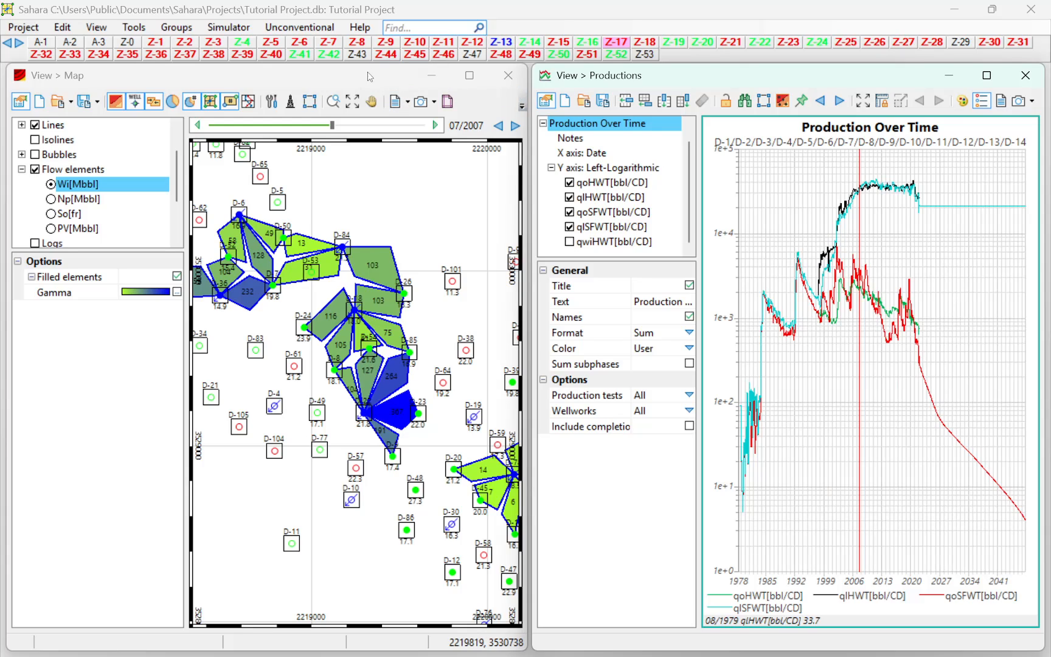
pyautogui.moveTo(327, 284); pyautogui.dragTo(383, 304)
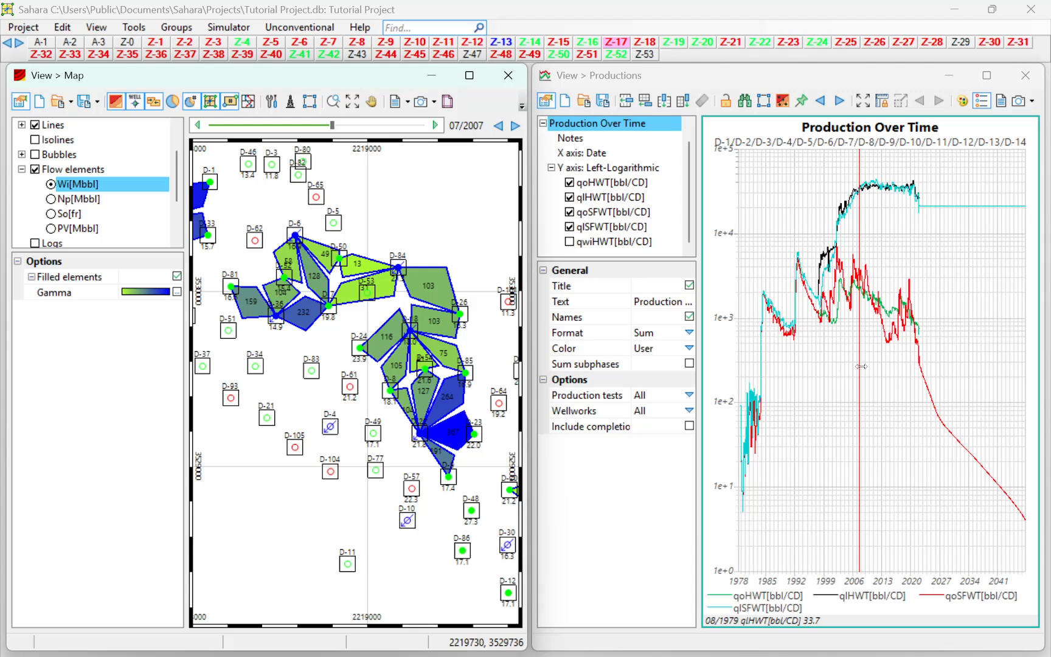
pyautogui.moveTo(860, 410); pyautogui.dragTo(953, 387)
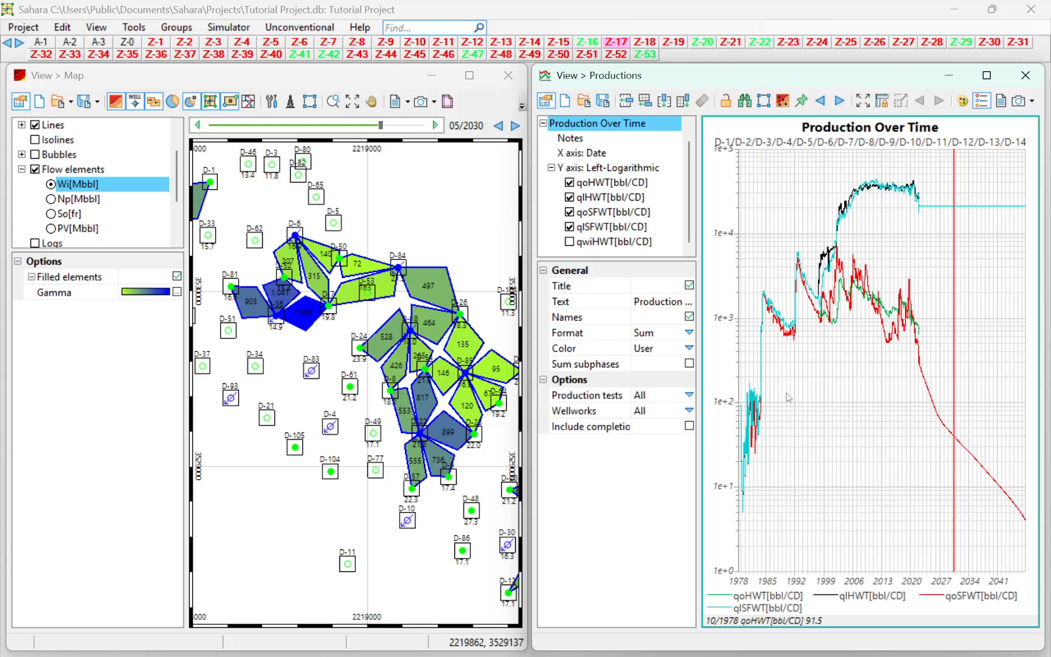
pyautogui.moveTo(954, 392); pyautogui.dragTo(977, 391)
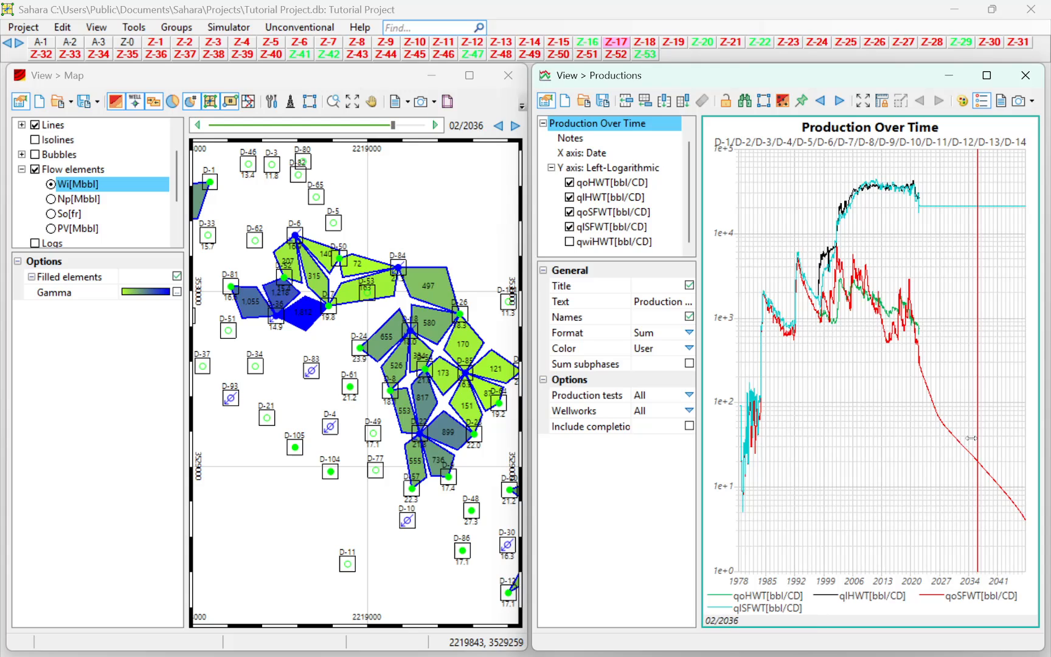
pyautogui.moveTo(977, 438); pyautogui.dragTo(1024, 435)
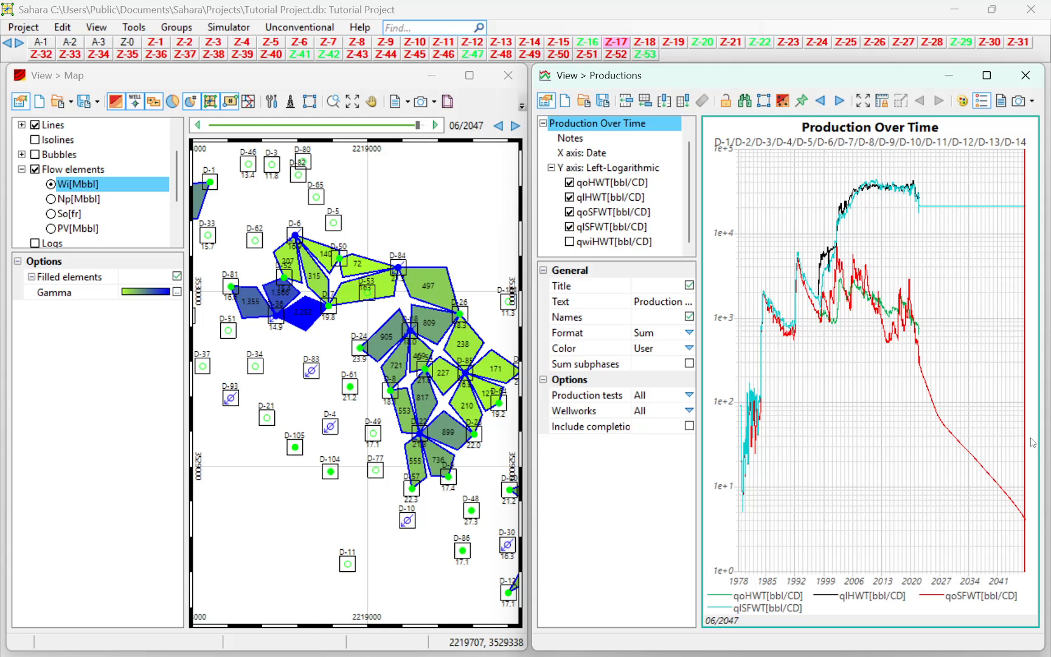
# Move the production chart's date line back to 04/2007 and forward to 07/2008 to view the injected water elements.
pyautogui.moveTo(1022, 435)
pyautogui.mouseDown()
pyautogui.moveTo(857, 410)
pyautogui.moveTo(841, 396)
pyautogui.moveTo(989, 386)
pyautogui.moveTo(853, 361)
pyautogui.moveTo(879, 358)
pyautogui.moveTo(858, 349)
pyautogui.mouseUp()
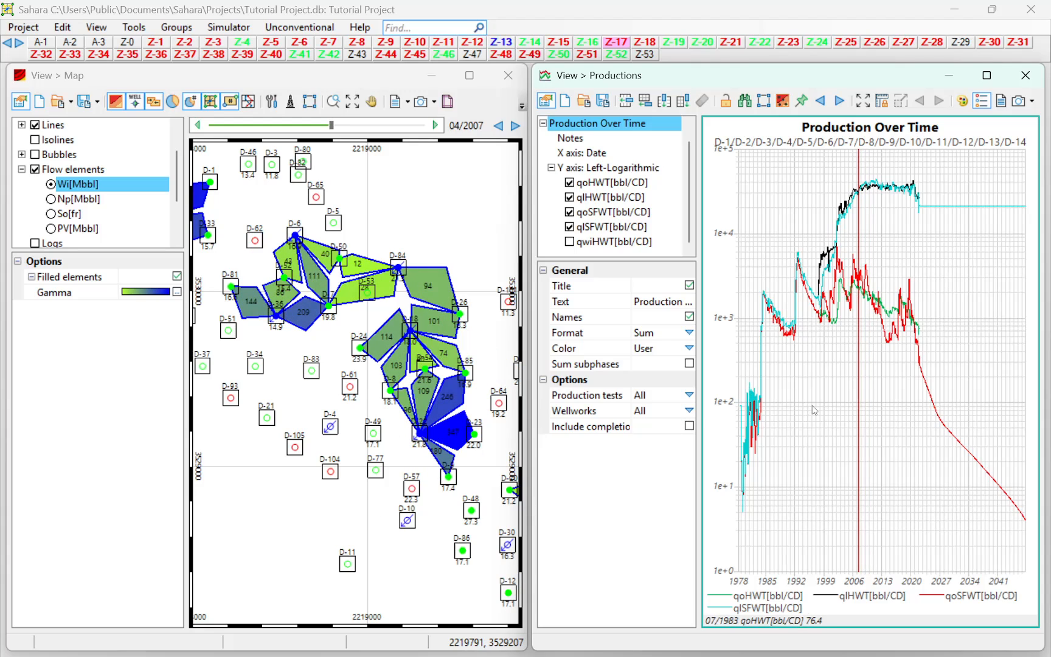
pyautogui.moveTo(859, 402); pyautogui.dragTo(863, 401)
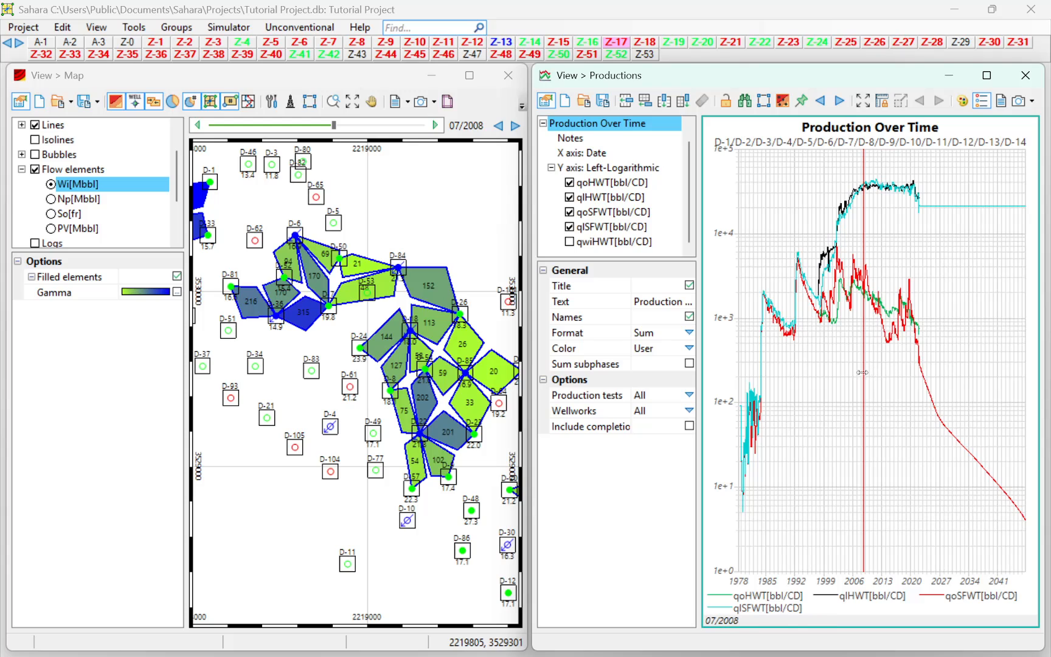
pyautogui.scroll(-1, 457, 403)
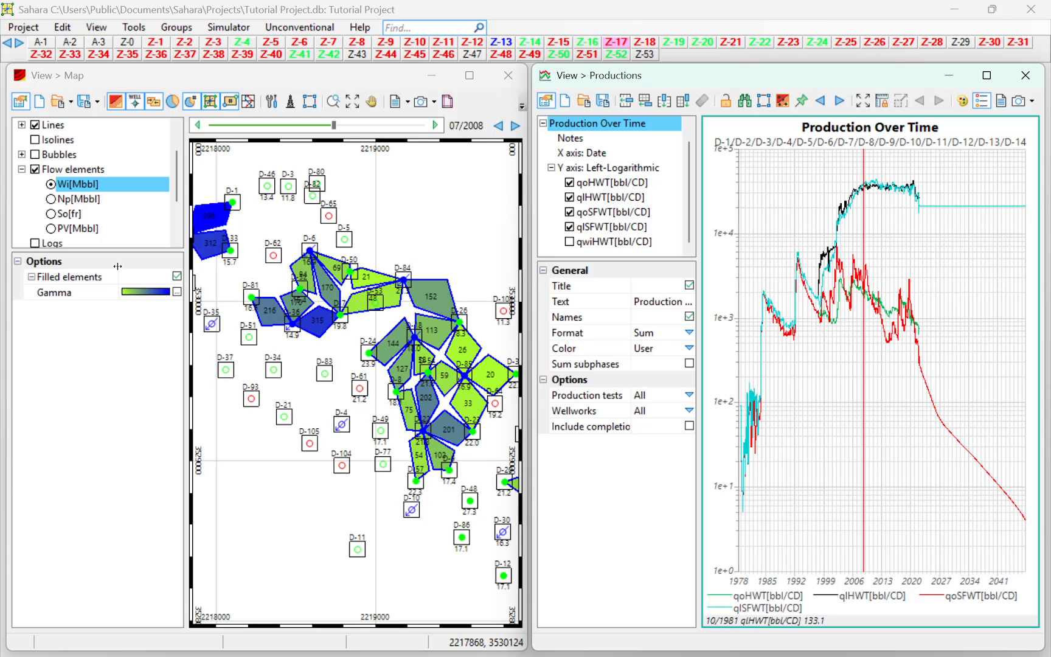
# Display cumulative oil (Np) on the flow elements and change its Gamma palette to run from white at Min to green at Max.
pyautogui.click(51, 200)
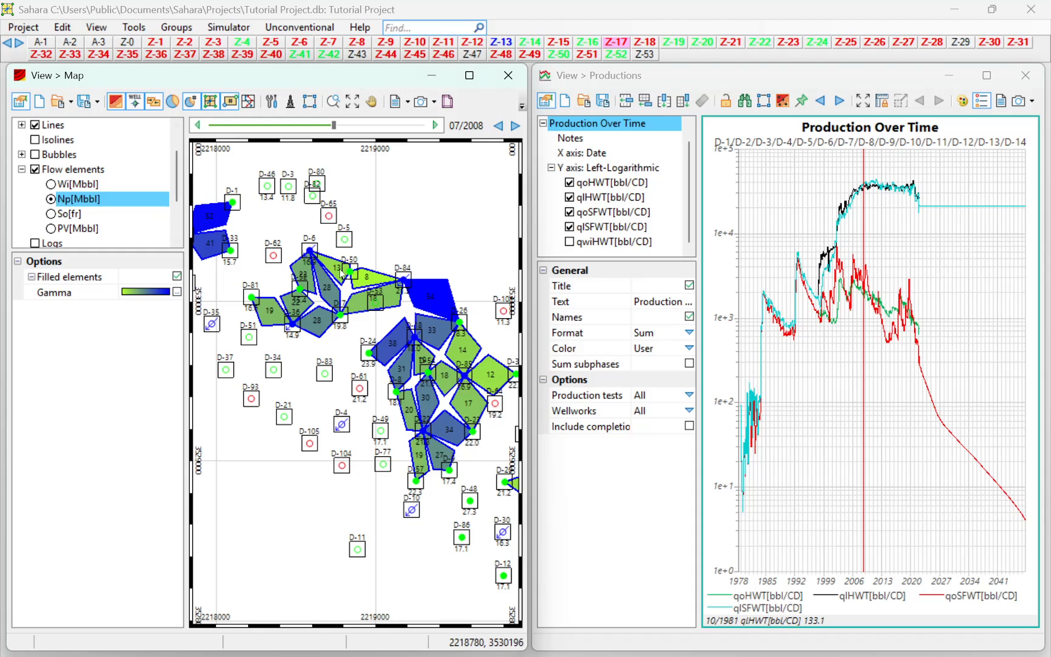
pyautogui.click(176, 292)
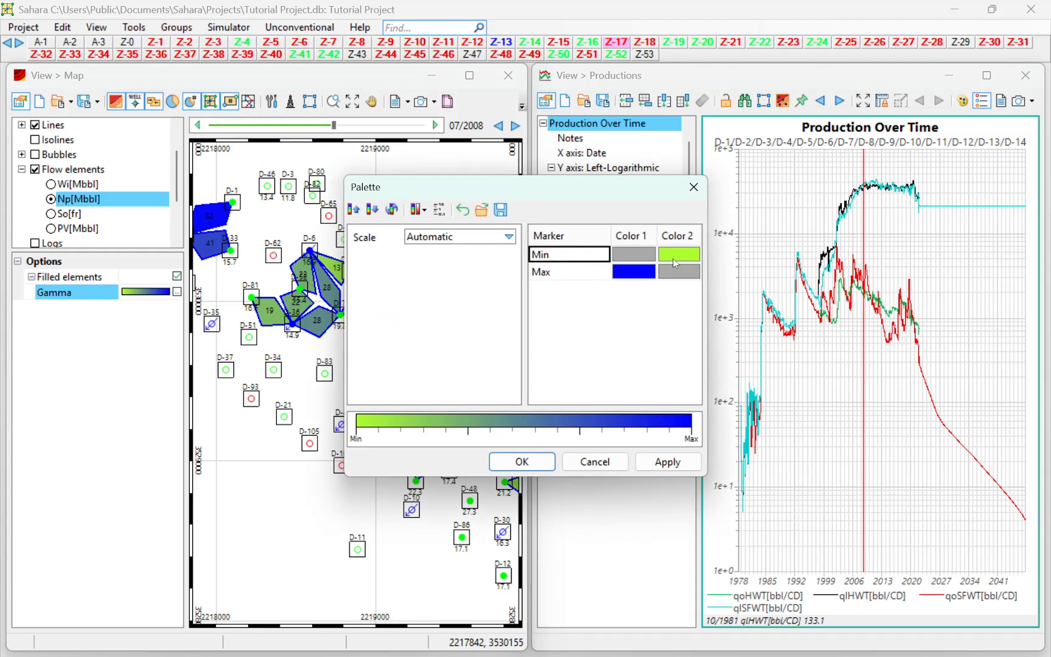
pyautogui.click(679, 254)
pyautogui.click(680, 254)
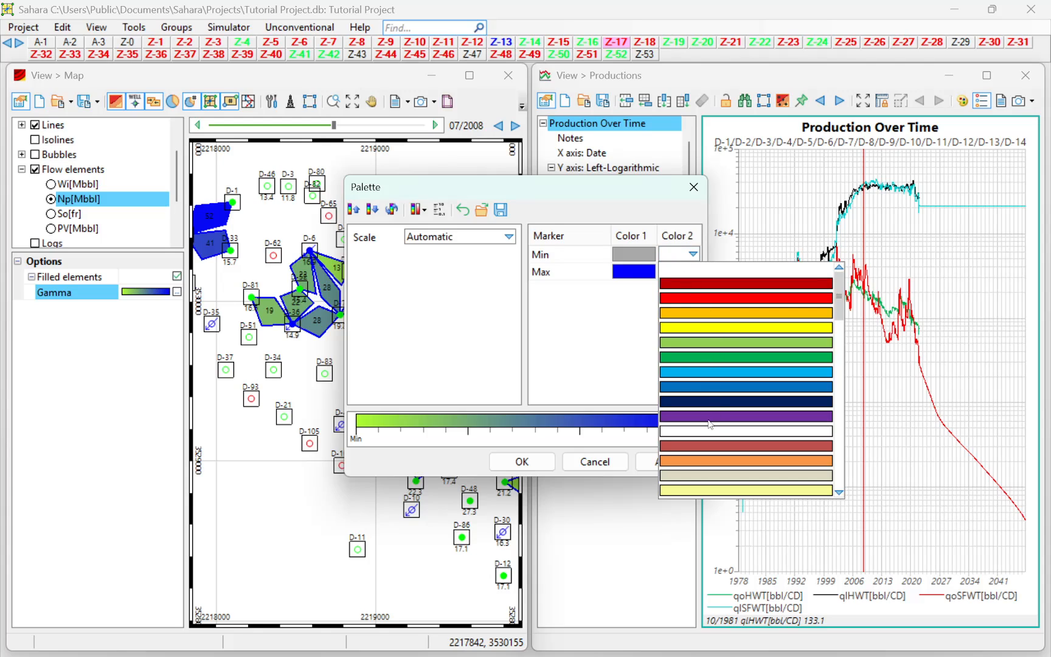
pyautogui.click(705, 432)
pyautogui.click(643, 277)
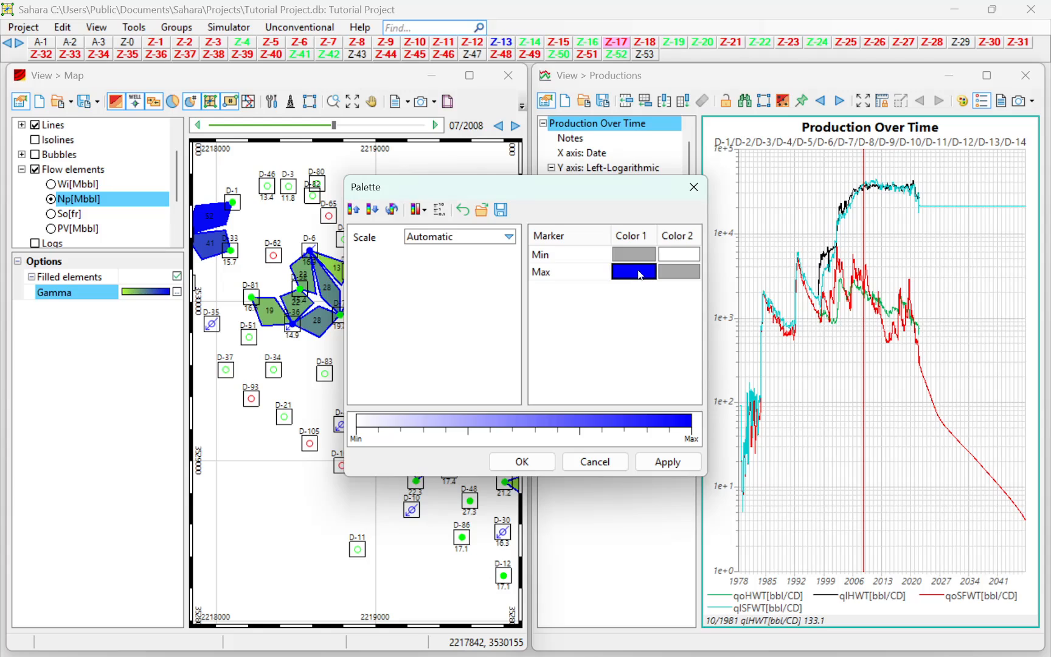
pyautogui.click(642, 276)
pyautogui.click(661, 373)
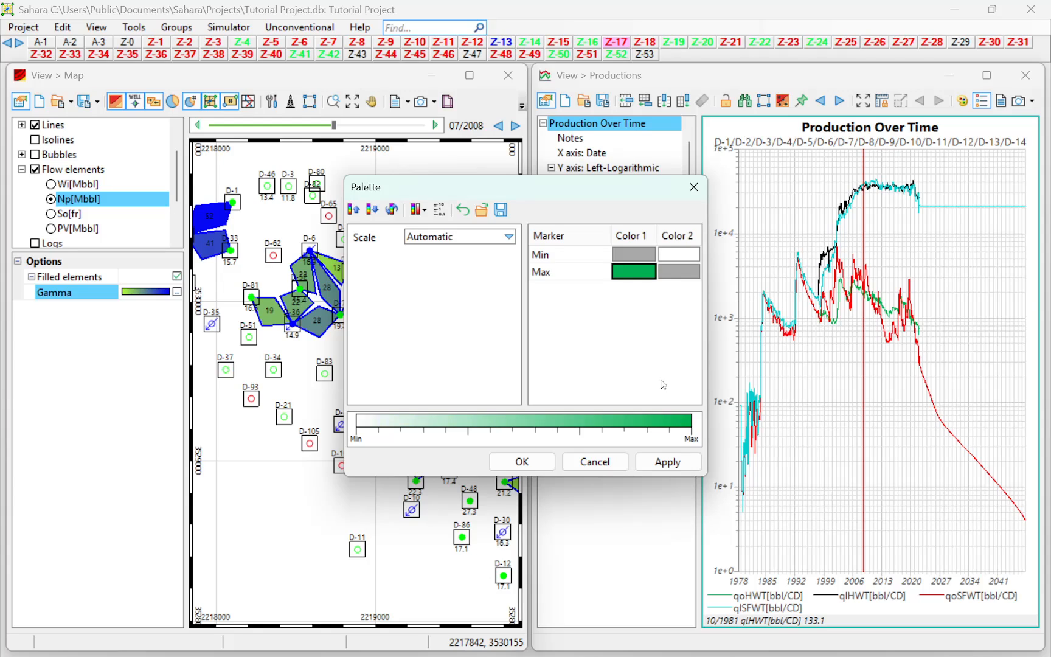
pyautogui.click(666, 462)
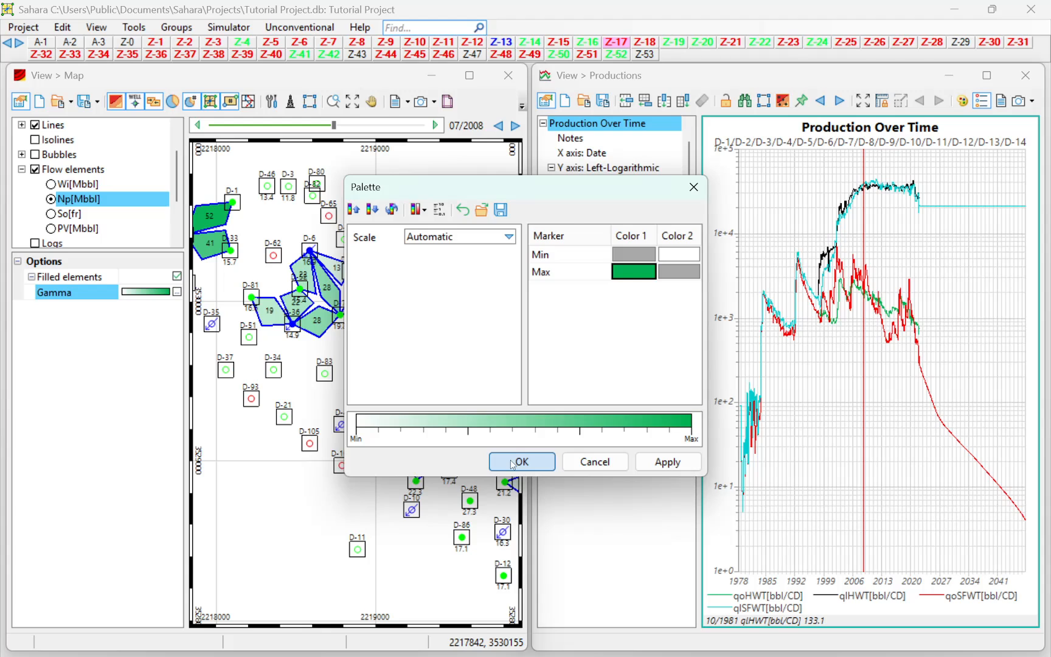
pyautogui.click(522, 460)
# Examine the Np flow elements across the map at 06/2016, and advance the date to 09/2034 and 12/2037.
pyautogui.moveTo(865, 450); pyautogui.dragTo(897, 424)
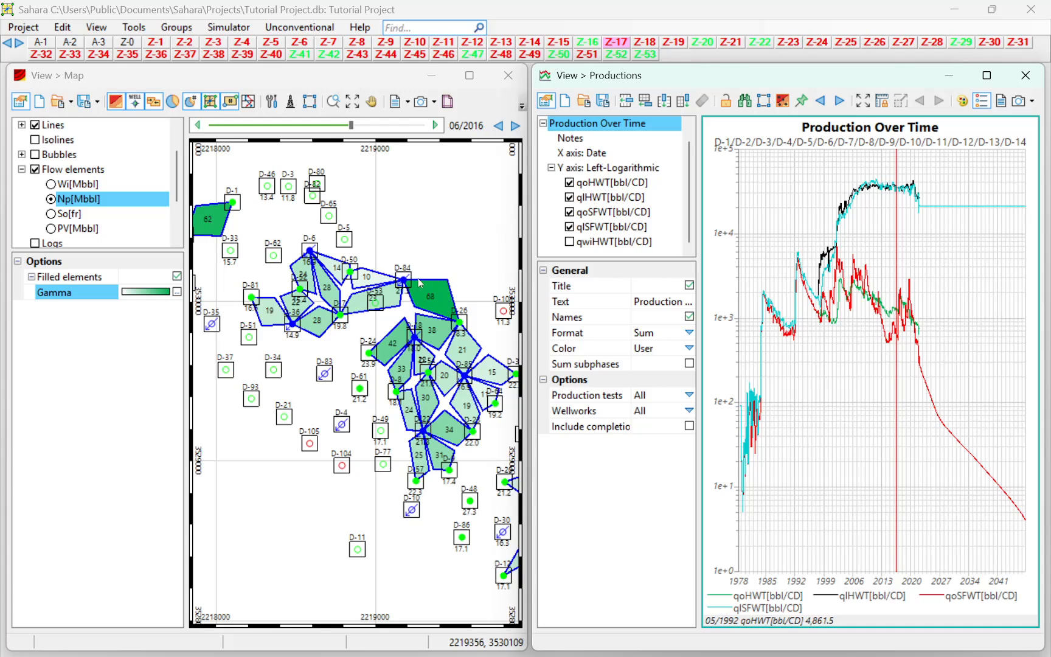
pyautogui.click(405, 290)
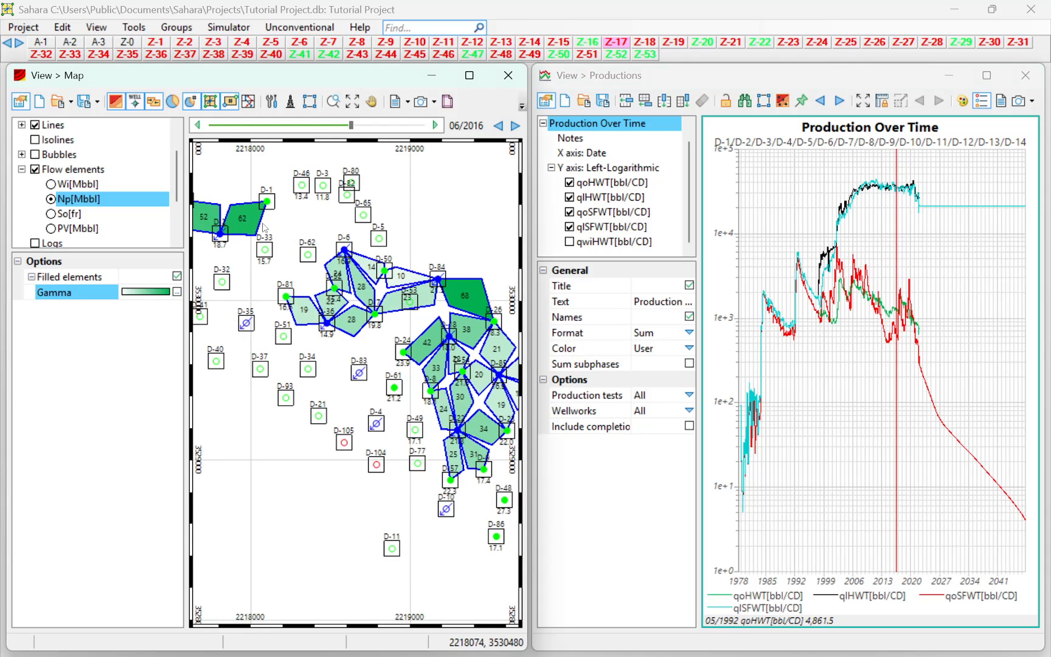
pyautogui.scroll(-2, 271, 243)
pyautogui.scroll(-2, 340, 291)
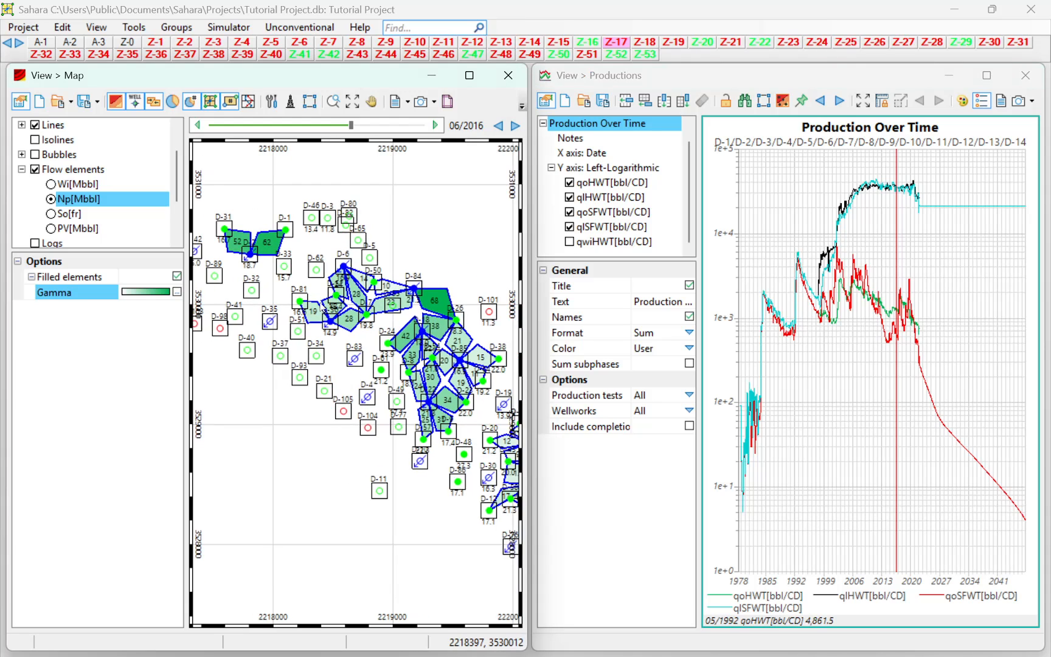
pyautogui.scroll(1, 358, 287)
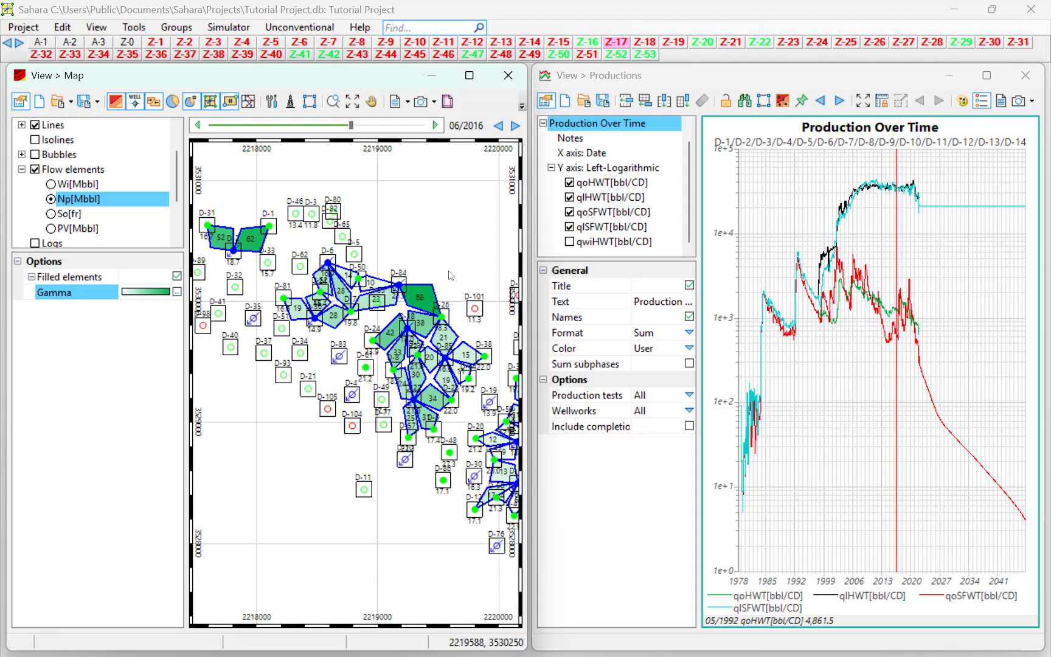
pyautogui.scroll(1, 450, 275)
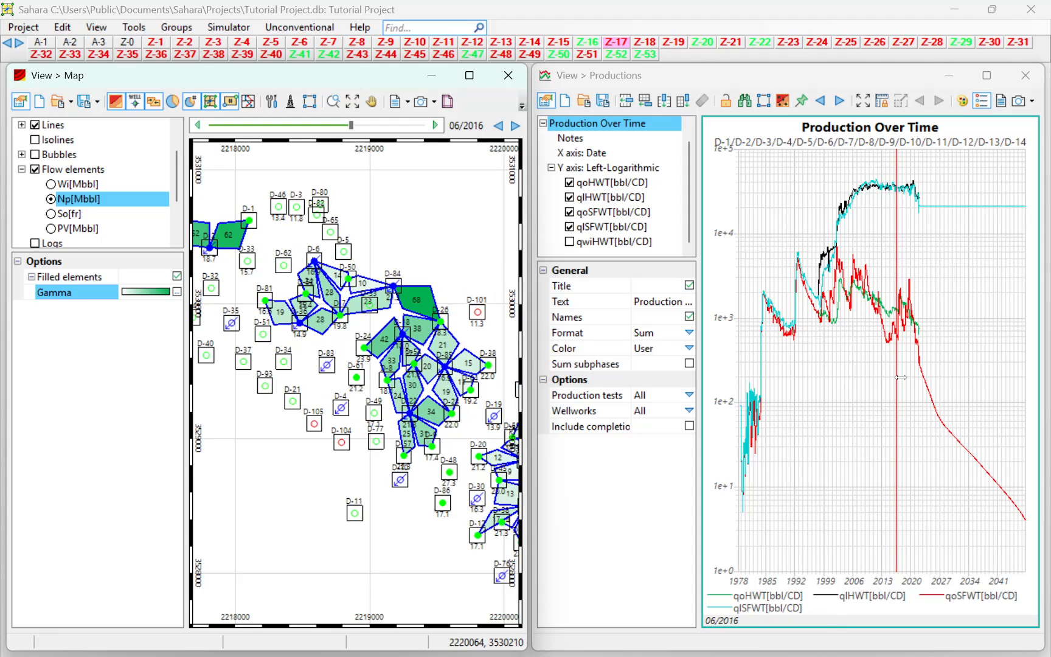
pyautogui.moveTo(900, 377); pyautogui.dragTo(972, 353)
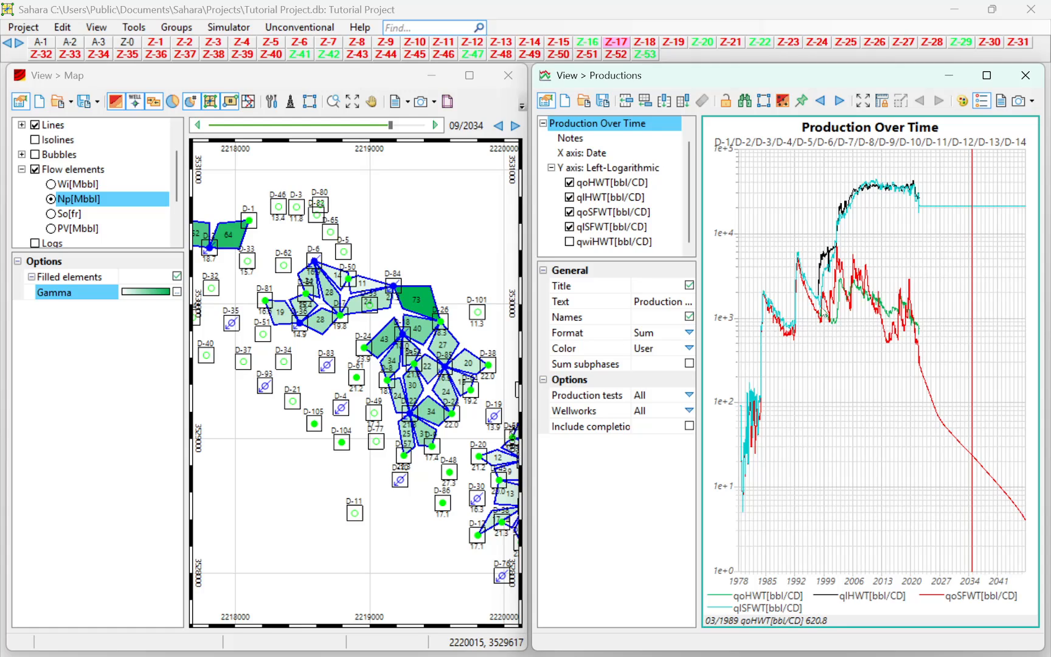
pyautogui.moveTo(972, 298)
pyautogui.mouseDown()
pyautogui.moveTo(988, 297)
pyautogui.moveTo(955, 292)
pyautogui.moveTo(985, 291)
pyautogui.mouseUp()
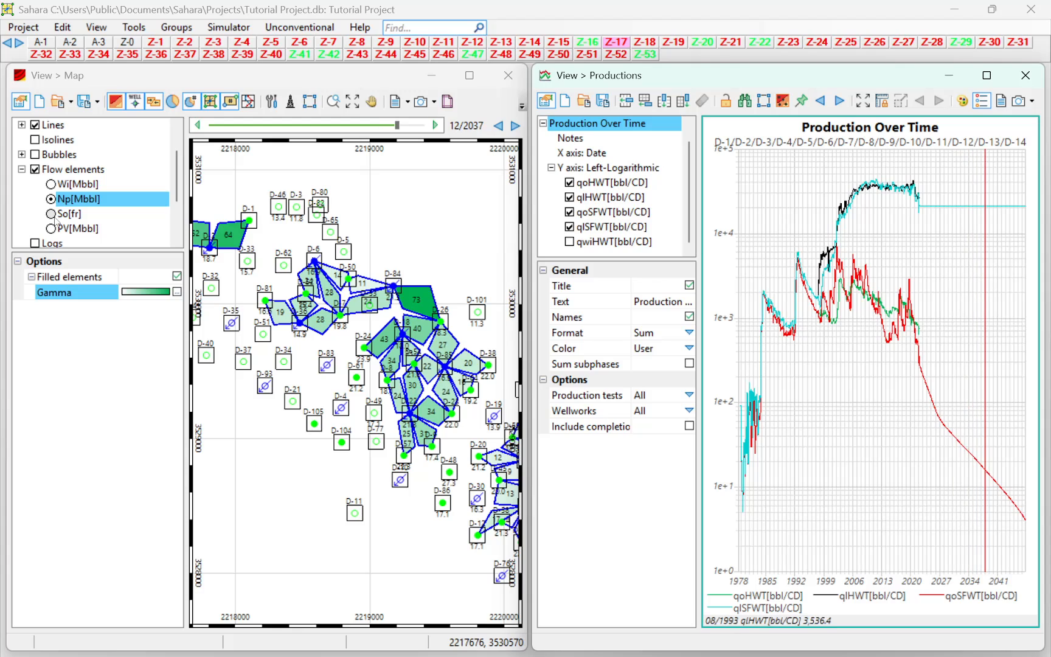
# Display oil saturation (So) on the flow elements and change its Gamma palette to run from blue at Min to green at Max.
pyautogui.click(51, 214)
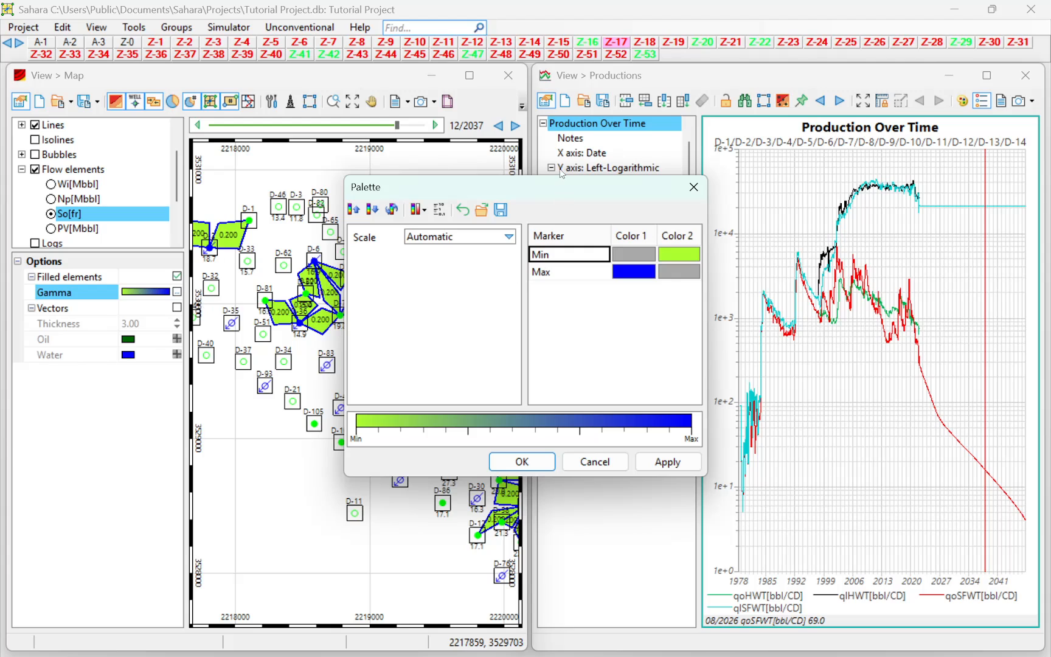
pyautogui.moveTo(546, 185); pyautogui.dragTo(658, 278)
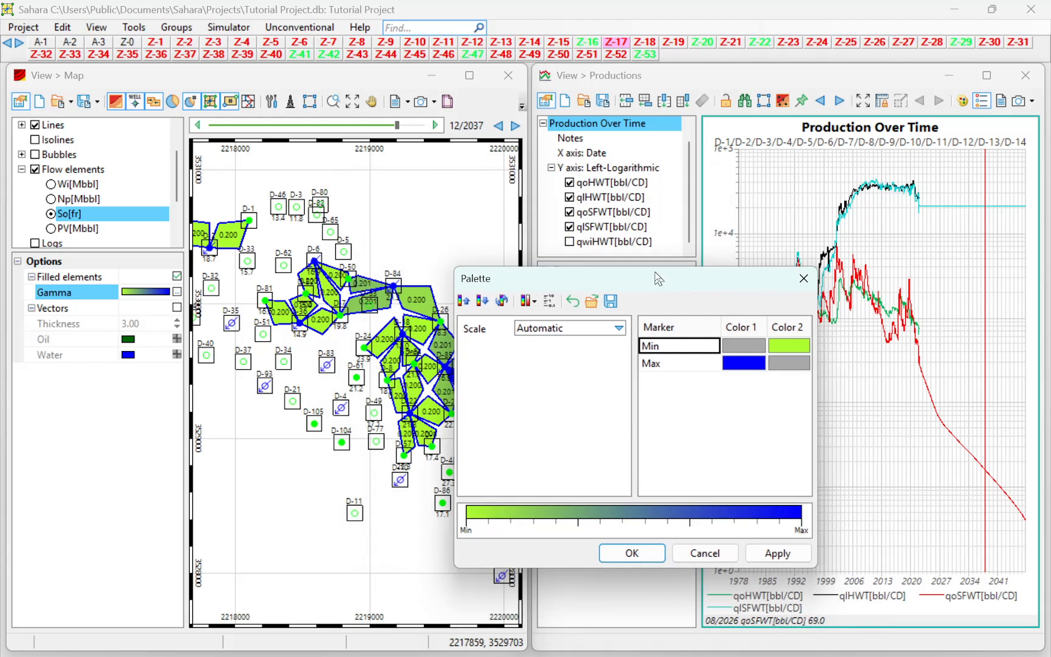
pyautogui.click(794, 351)
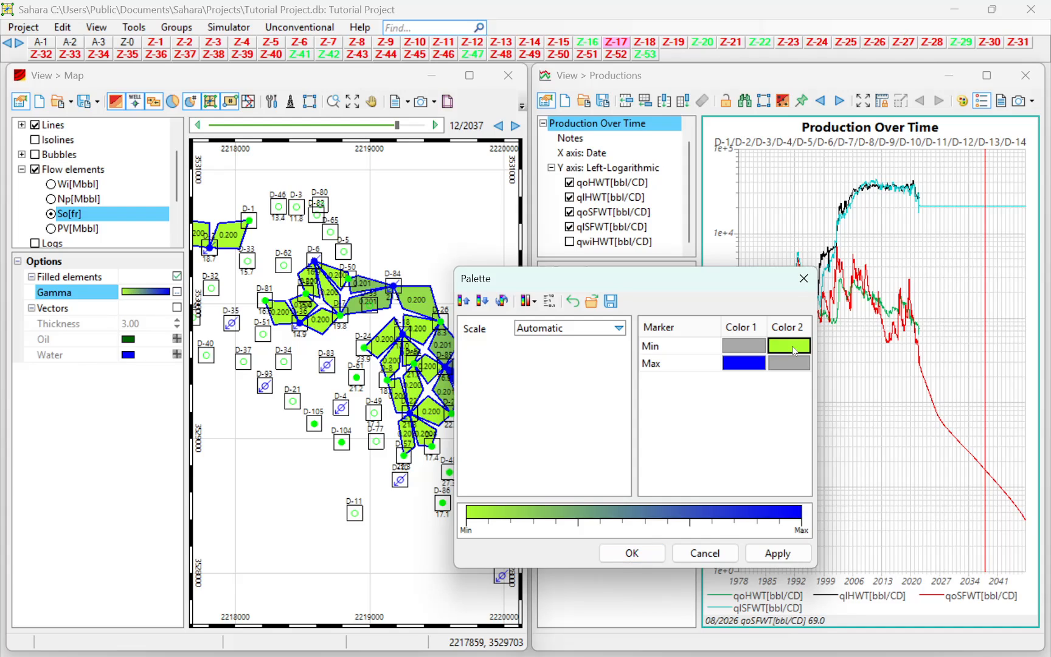
pyautogui.click(795, 351)
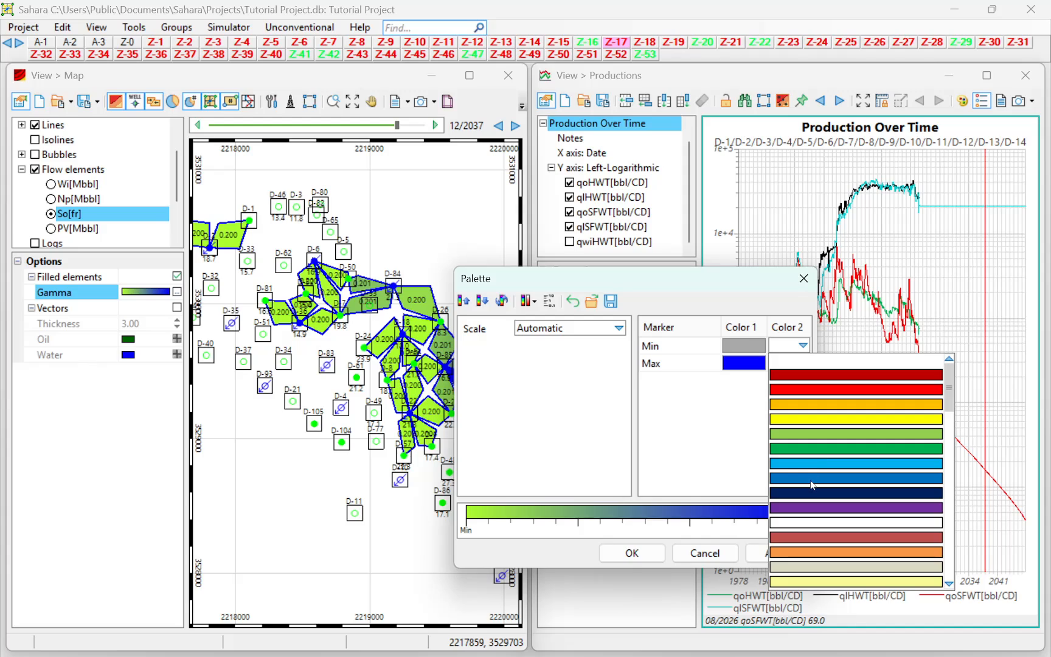
pyautogui.click(815, 482)
pyautogui.click(744, 369)
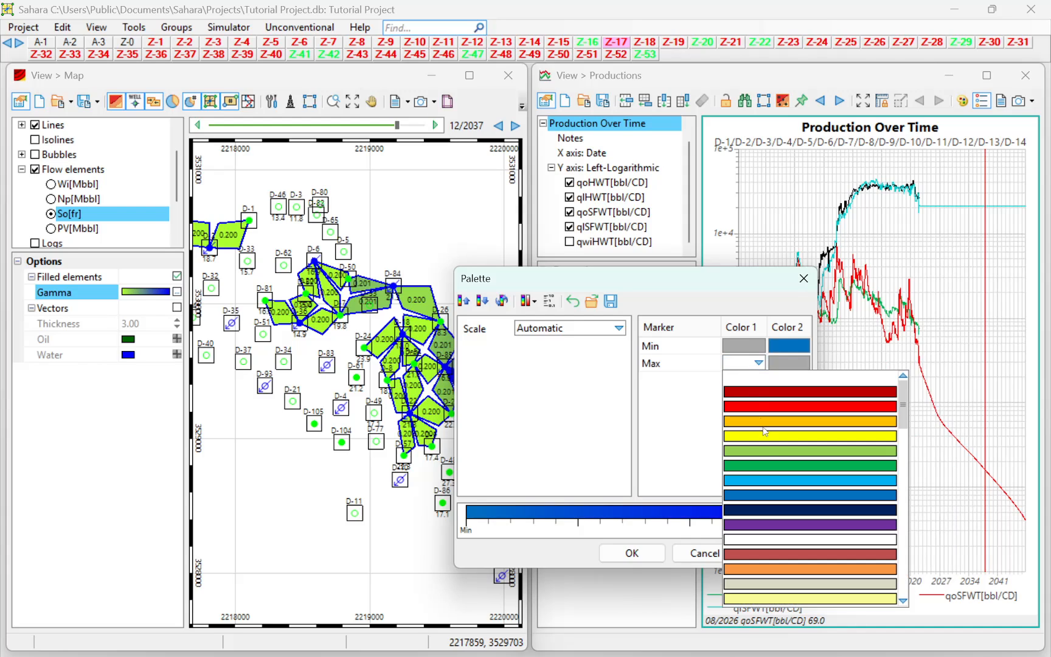
pyautogui.click(769, 467)
pyautogui.click(778, 553)
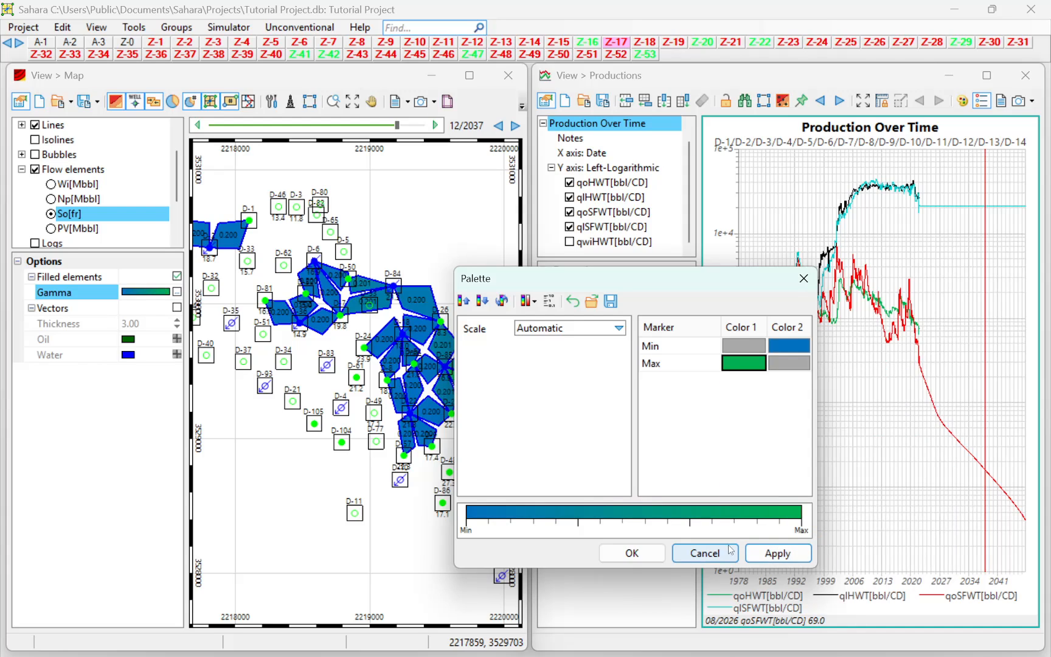
pyautogui.click(632, 553)
# Move the production chart's date line back to 02/2002 and inspect the So flow elements around the central injectors.
pyautogui.moveTo(984, 441); pyautogui.dragTo(837, 368)
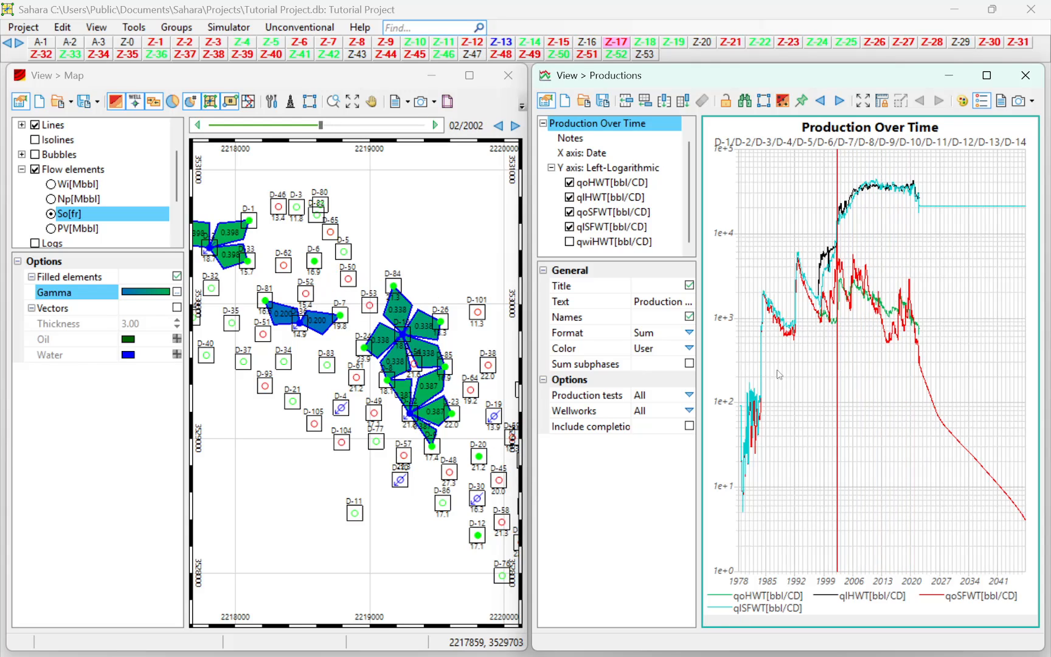
pyautogui.scroll(-4, 344, 338)
pyautogui.scroll(6, 354, 334)
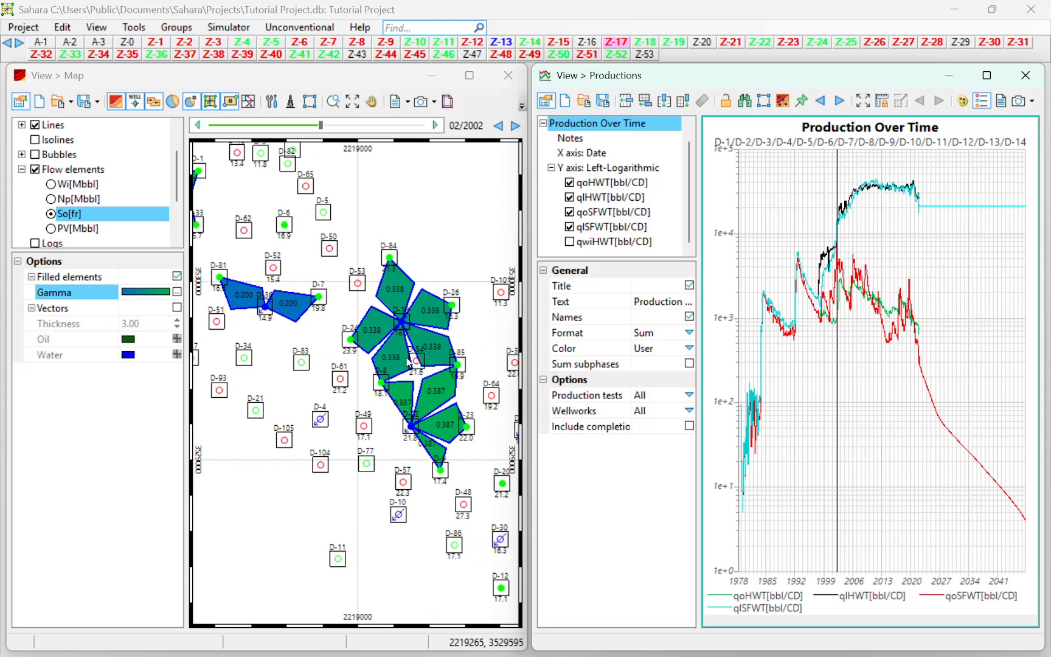
pyautogui.scroll(2, 408, 362)
# Advance the date line to 10/2028 and 05/2032 and examine the So flow elements around injector D-85.
pyautogui.moveTo(838, 365); pyautogui.dragTo(947, 369)
pyautogui.scroll(-1, 428, 398)
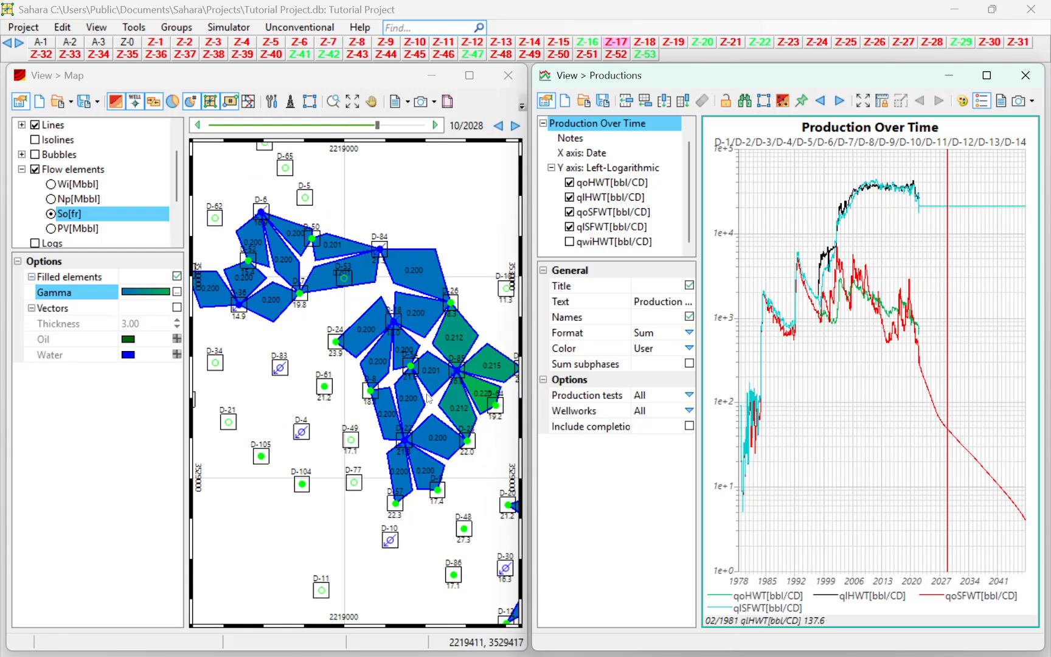
pyautogui.scroll(-1, 428, 398)
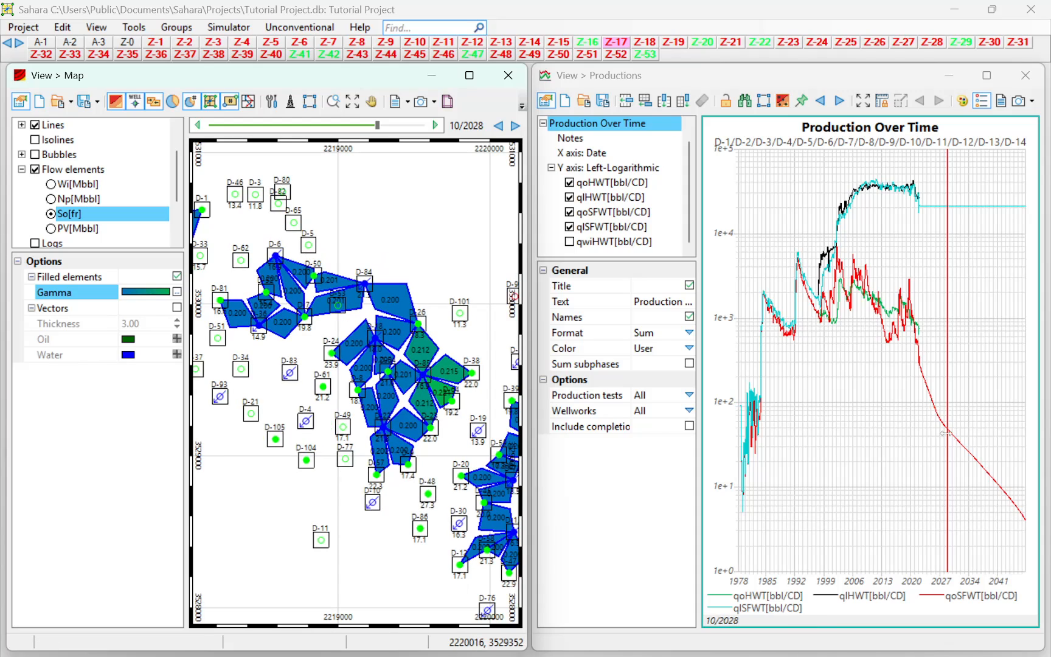
pyautogui.moveTo(946, 433)
pyautogui.mouseDown()
pyautogui.moveTo(1007, 437)
pyautogui.moveTo(960, 431)
pyautogui.moveTo(959, 422)
pyautogui.moveTo(997, 422)
pyautogui.moveTo(953, 423)
pyautogui.moveTo(973, 414)
pyautogui.moveTo(917, 398)
pyautogui.moveTo(964, 401)
pyautogui.moveTo(934, 411)
pyautogui.moveTo(1007, 418)
pyautogui.moveTo(955, 413)
pyautogui.moveTo(961, 420)
pyautogui.mouseUp()
pyautogui.scroll(1, 420, 379)
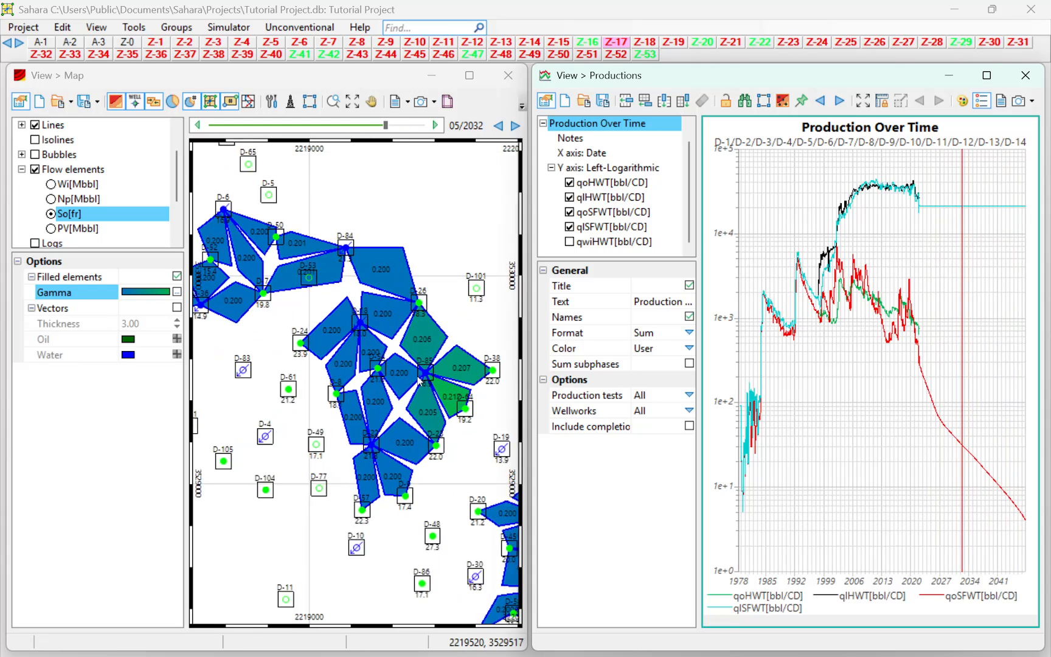
pyautogui.scroll(2, 419, 379)
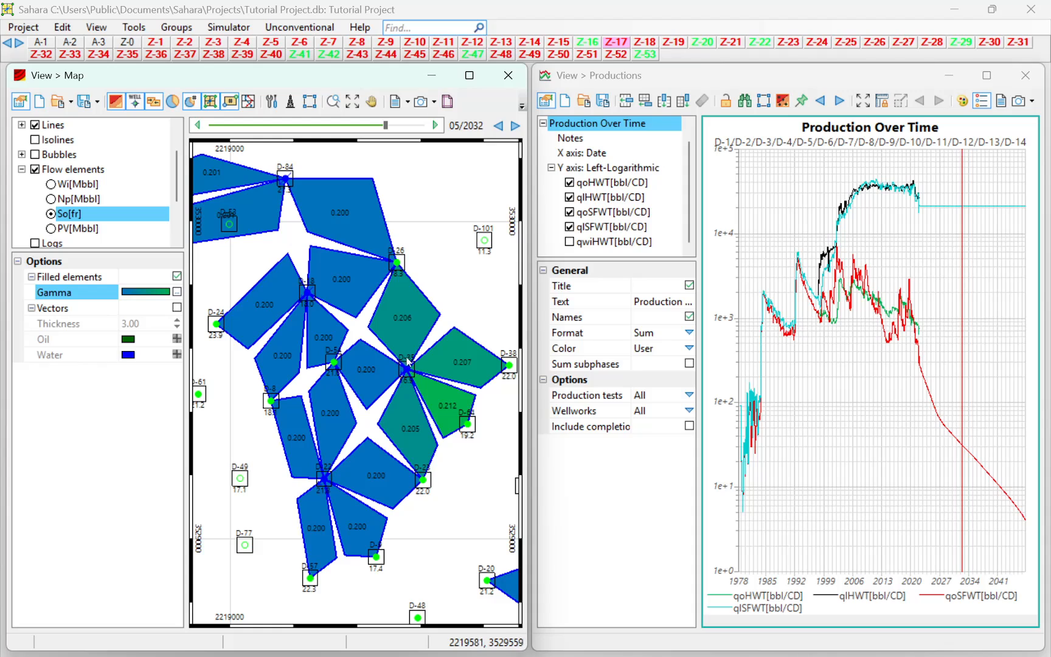
# Advance the date line to 02/2042 and 04/2047 and review the So flow elements across the whole map.
pyautogui.moveTo(962, 383); pyautogui.dragTo(1002, 382)
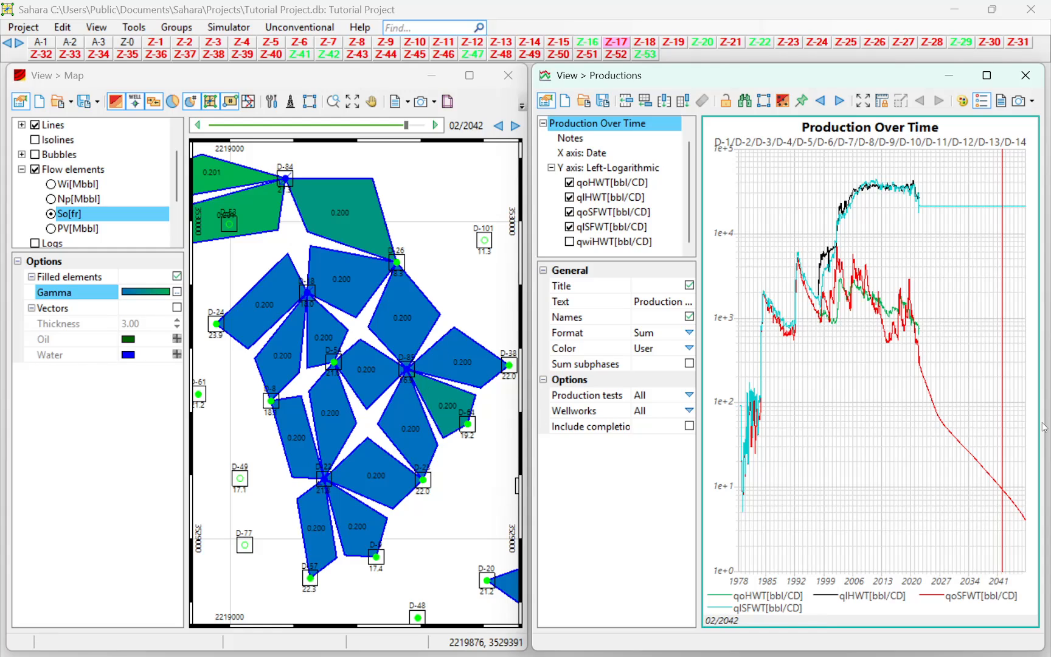
pyautogui.moveTo(1006, 412); pyautogui.dragTo(1024, 413)
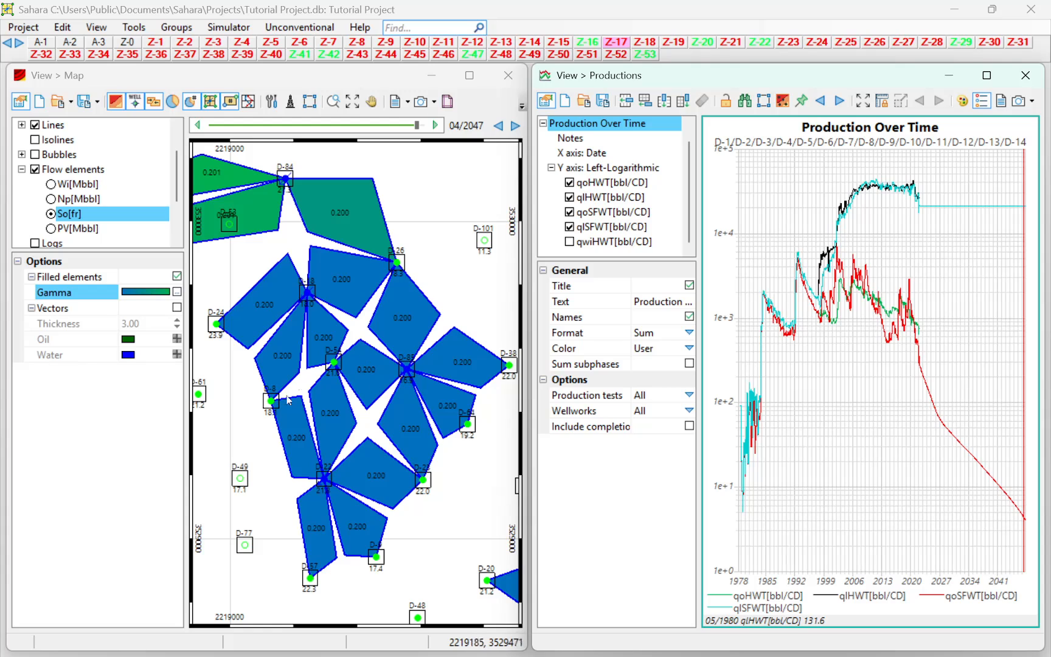
pyautogui.scroll(-1, 355, 326)
pyautogui.moveTo(377, 339); pyautogui.dragTo(414, 367)
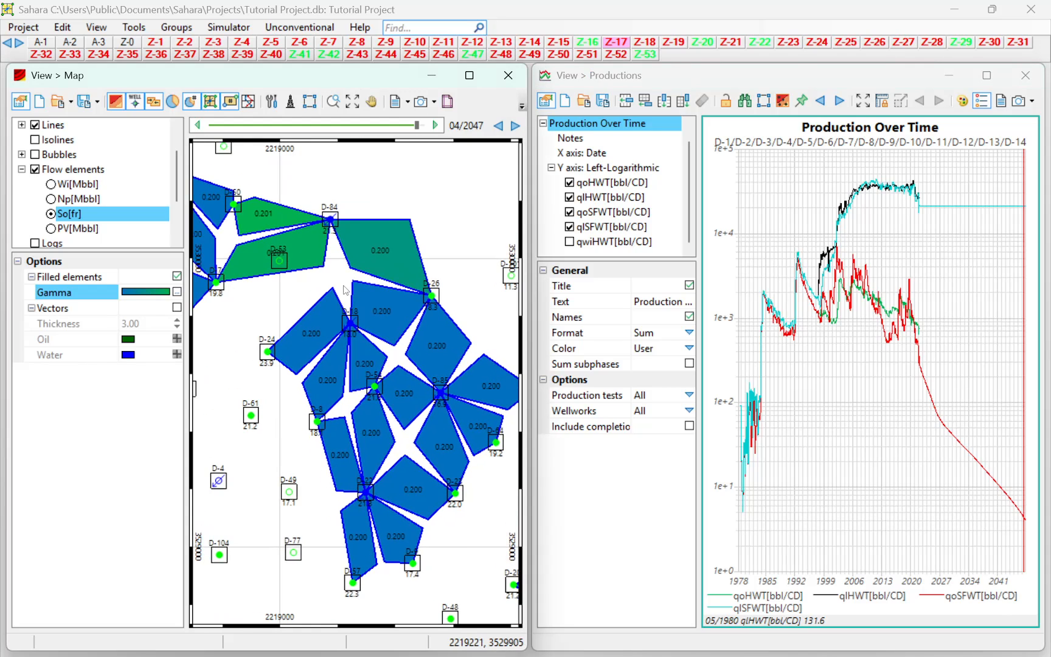
pyautogui.scroll(-1, 299, 244)
pyautogui.moveTo(322, 257); pyautogui.dragTo(345, 309)
pyautogui.scroll(-1, 407, 305)
pyautogui.scroll(-2, 387, 346)
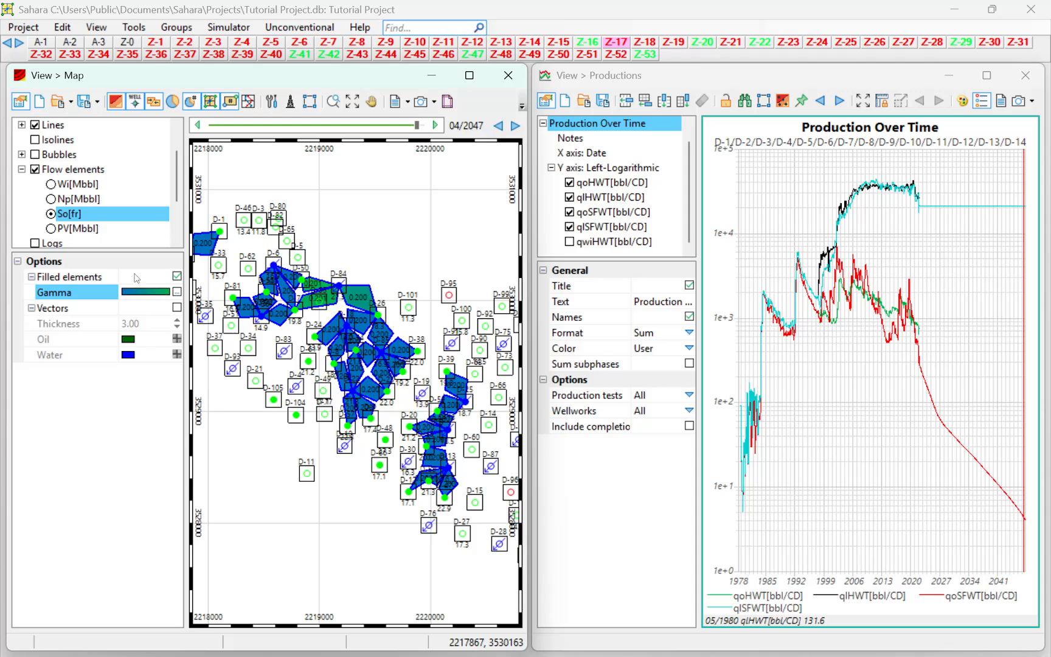
# Compare the Wi and Np displays of the flow elements, ending back on So.
pyautogui.click(51, 184)
pyautogui.click(52, 199)
pyautogui.click(52, 184)
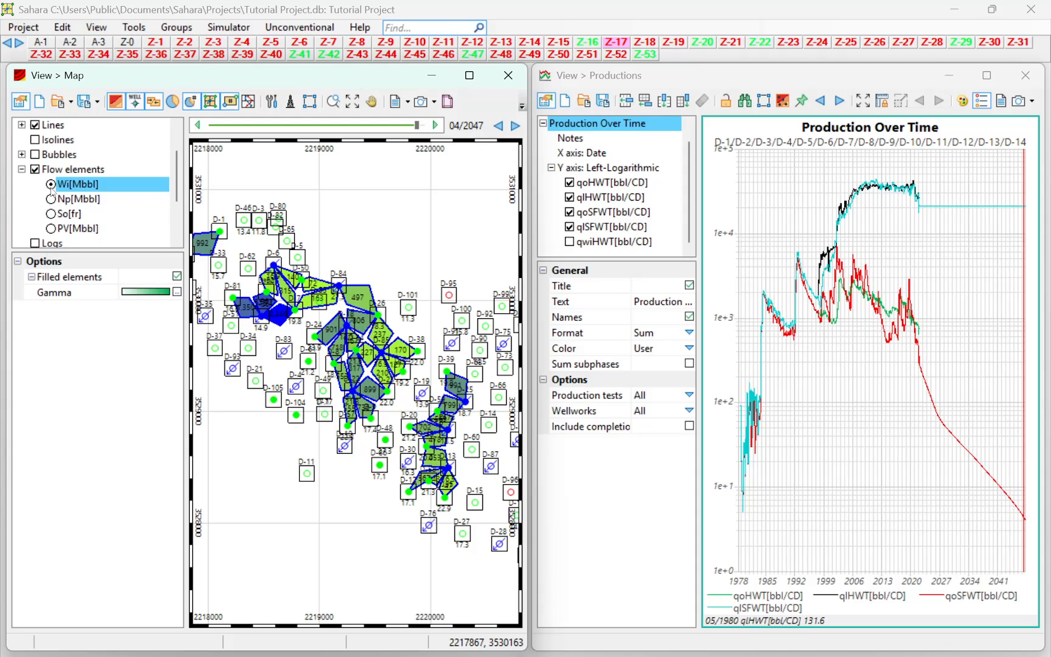
pyautogui.click(52, 199)
pyautogui.click(53, 184)
pyautogui.click(52, 199)
pyautogui.click(53, 213)
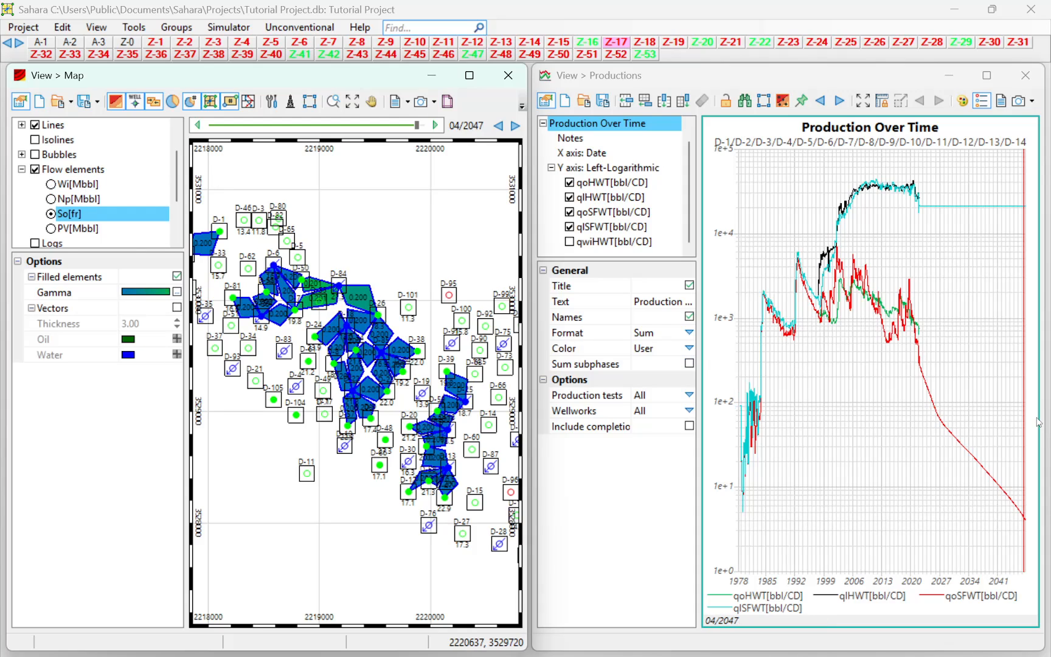
# Move the date line back to 10/2023 and forward to 09/2037 with So displayed on the flow elements.
pyautogui.click(1032, 422)
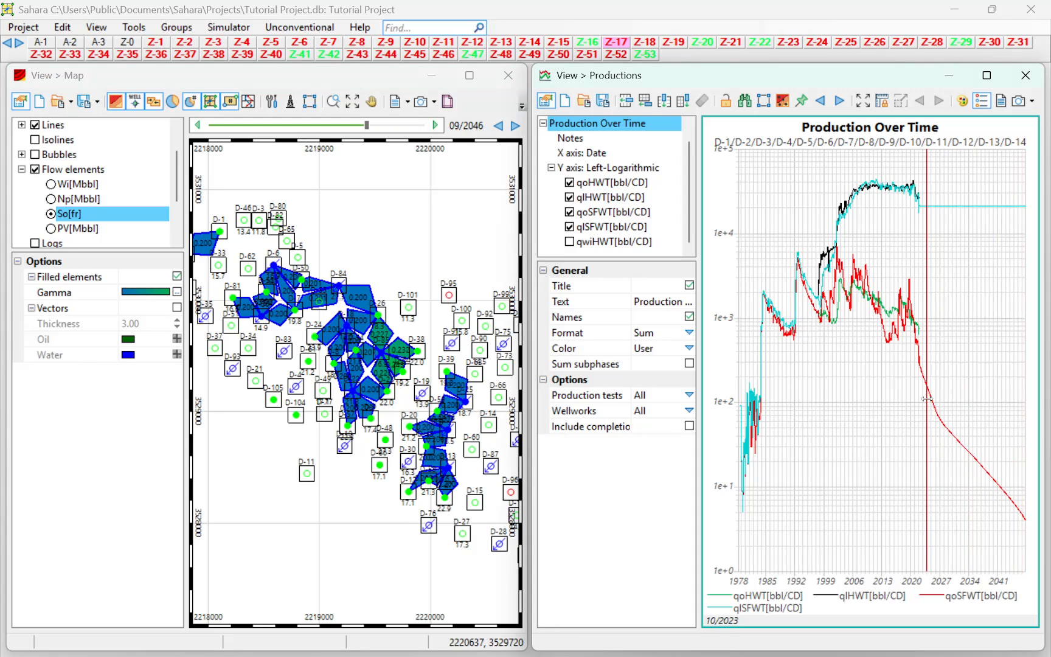
pyautogui.moveTo(924, 397); pyautogui.dragTo(984, 394)
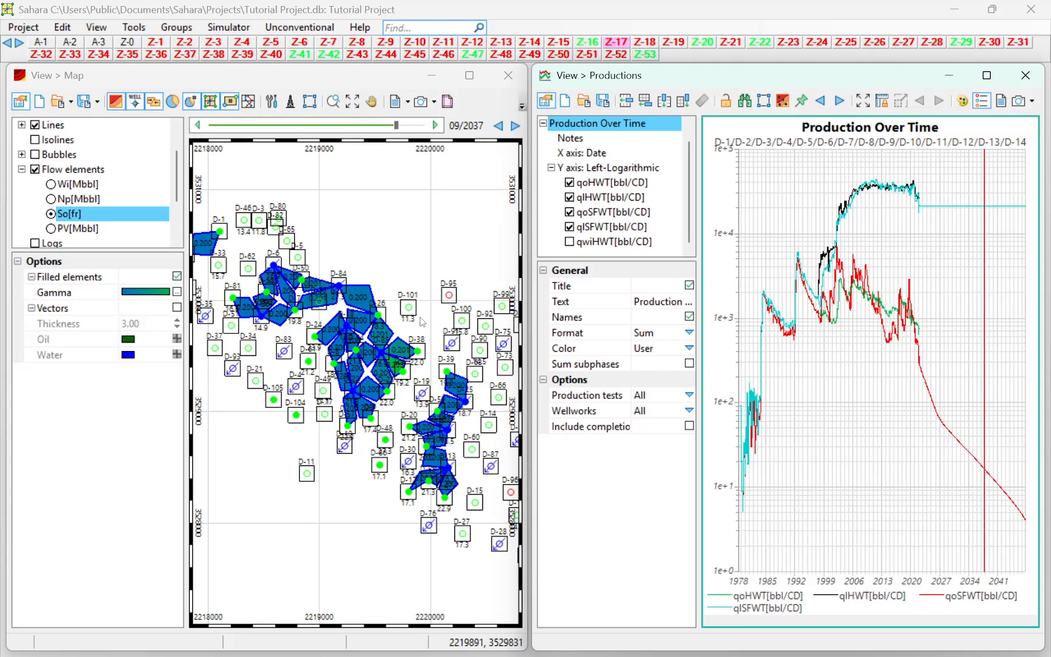
pyautogui.scroll(-2, 387, 320)
pyautogui.scroll(2, 386, 321)
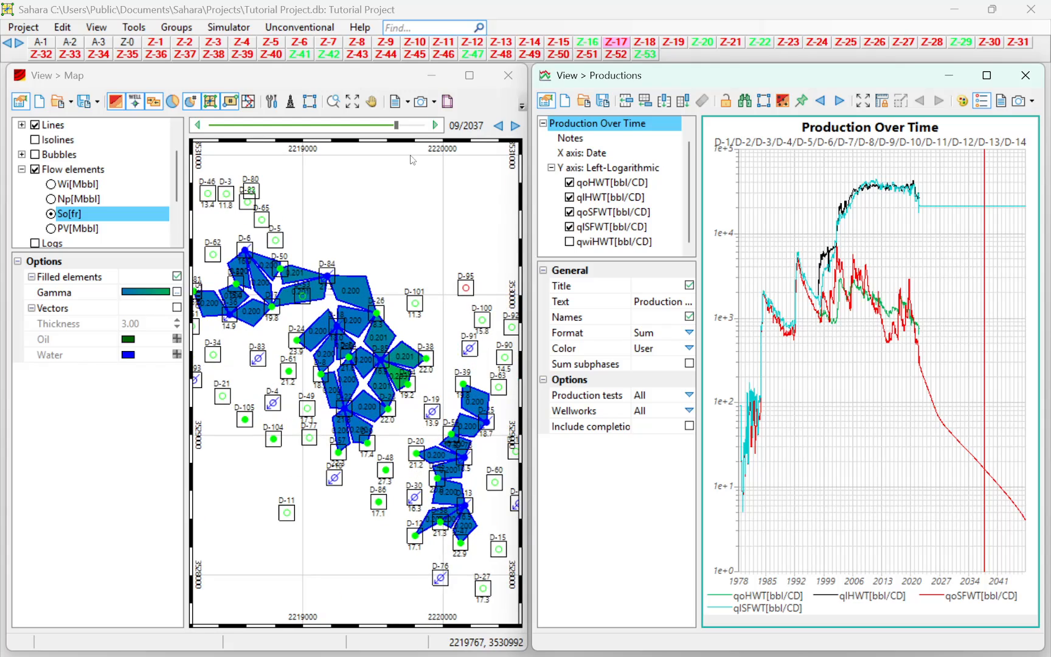
# Maximize the map view and generate the Injector pattern report of flow element data.
pyautogui.doubleClick(397, 79)
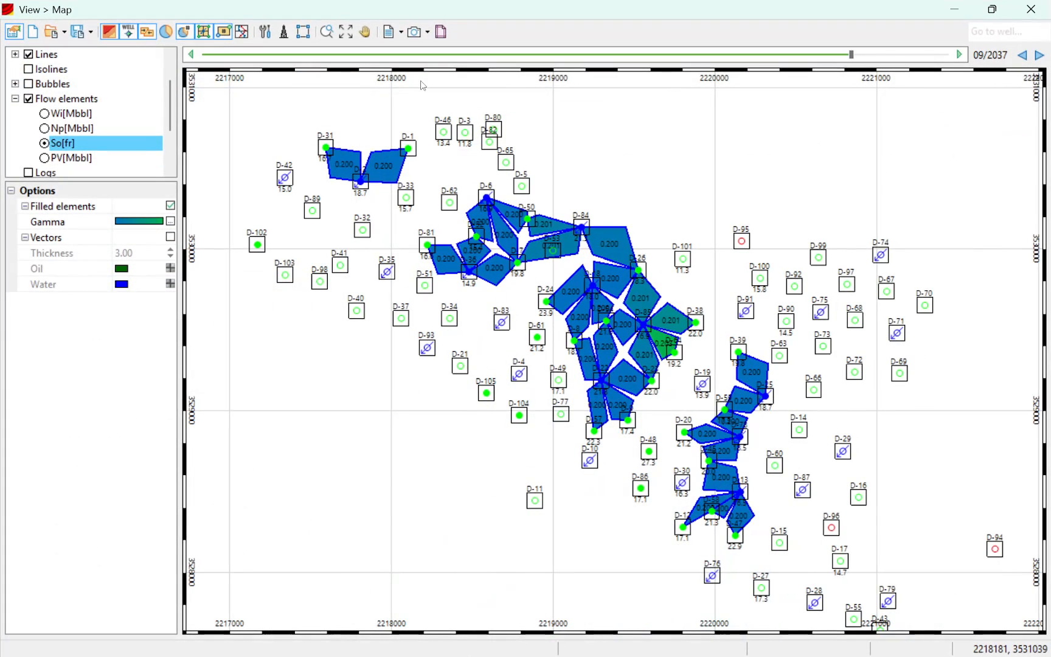
pyautogui.click(402, 34)
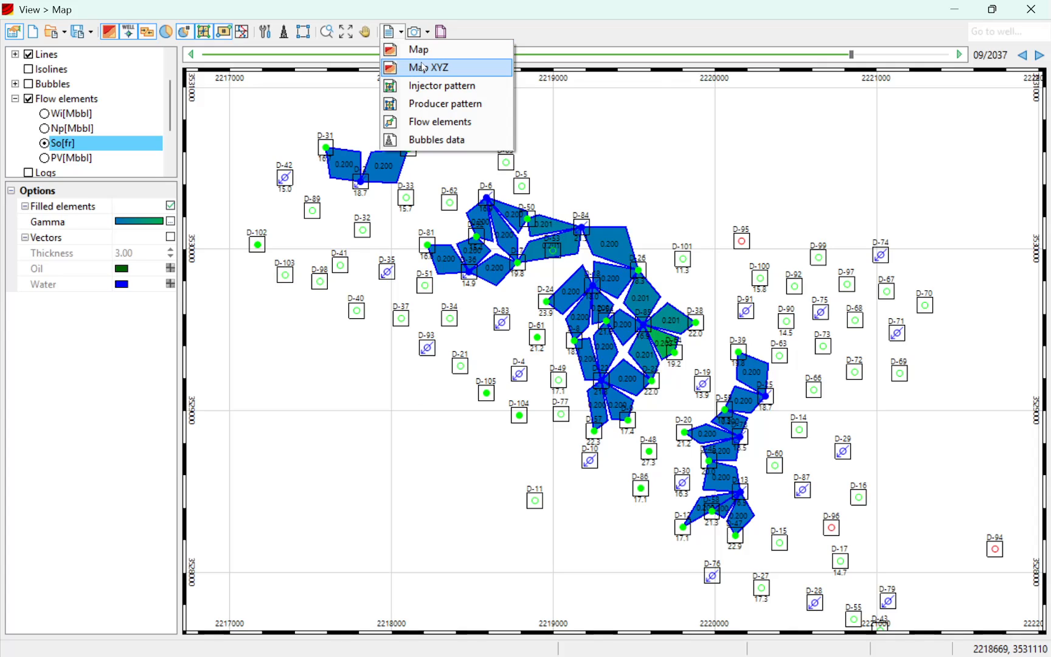
pyautogui.click(446, 68)
pyautogui.click(402, 29)
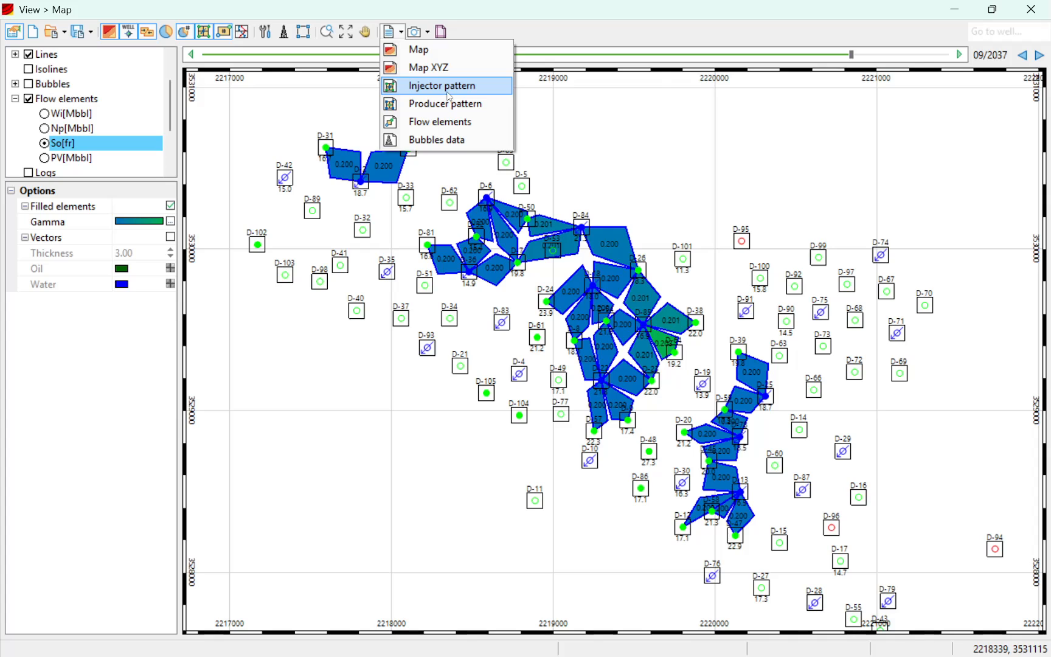
pyautogui.click(448, 91)
# Reposition the report beside the map patterns and examine the PV, Wi and Wi[PV] values per injector, mainly for D-2.
pyautogui.moveTo(477, 271); pyautogui.dragTo(502, 151)
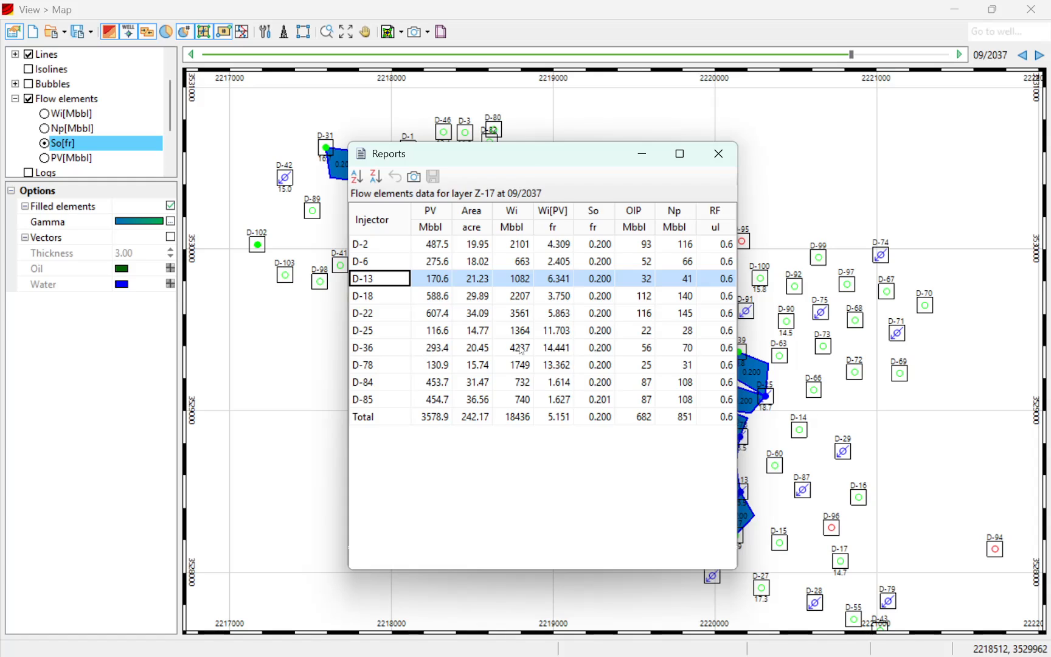
pyautogui.moveTo(559, 173); pyautogui.dragTo(859, 146)
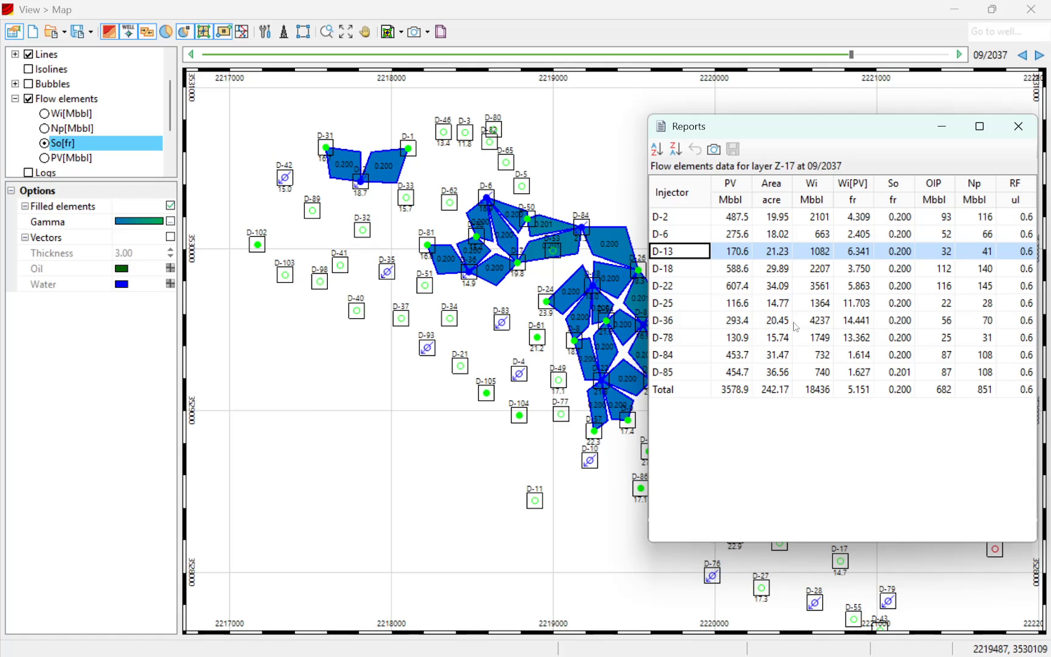
pyautogui.moveTo(775, 143); pyautogui.dragTo(367, 156)
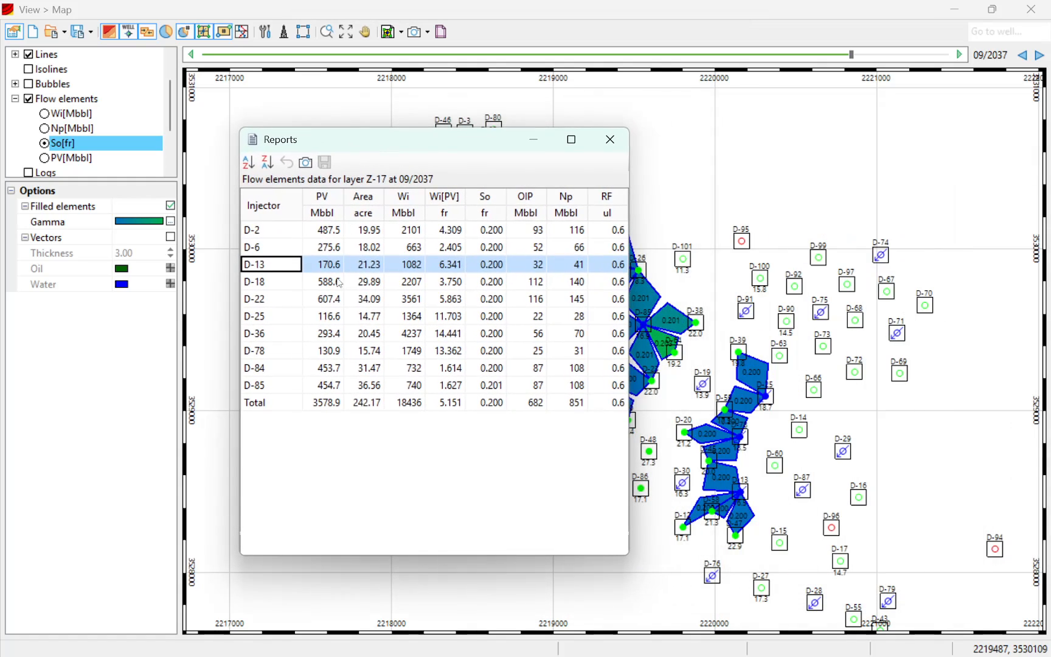
pyautogui.click(346, 351)
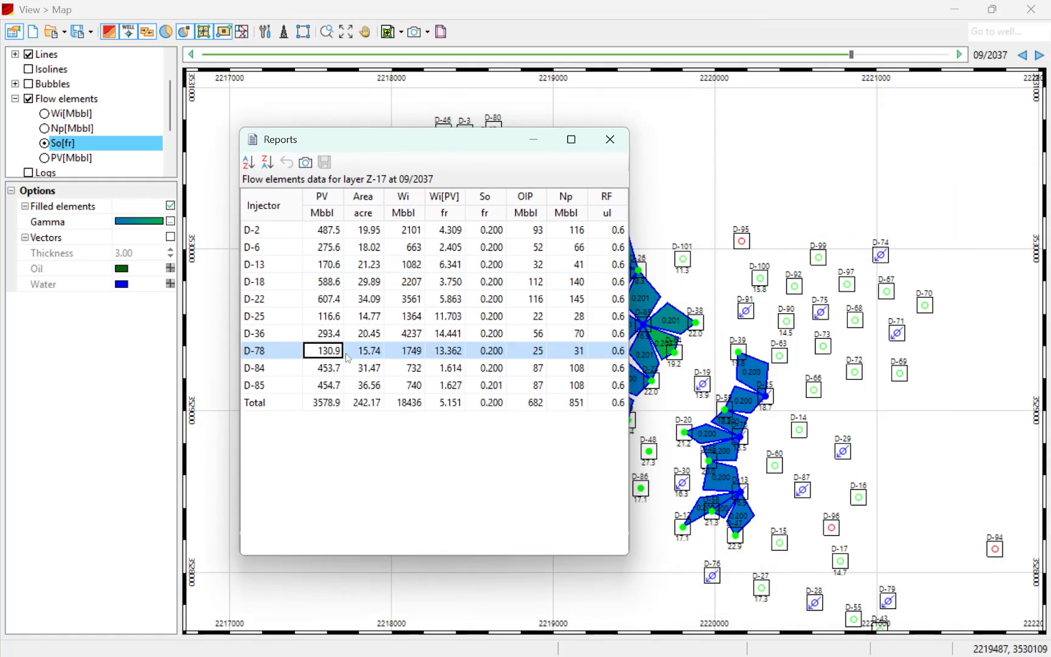
pyautogui.click(328, 231)
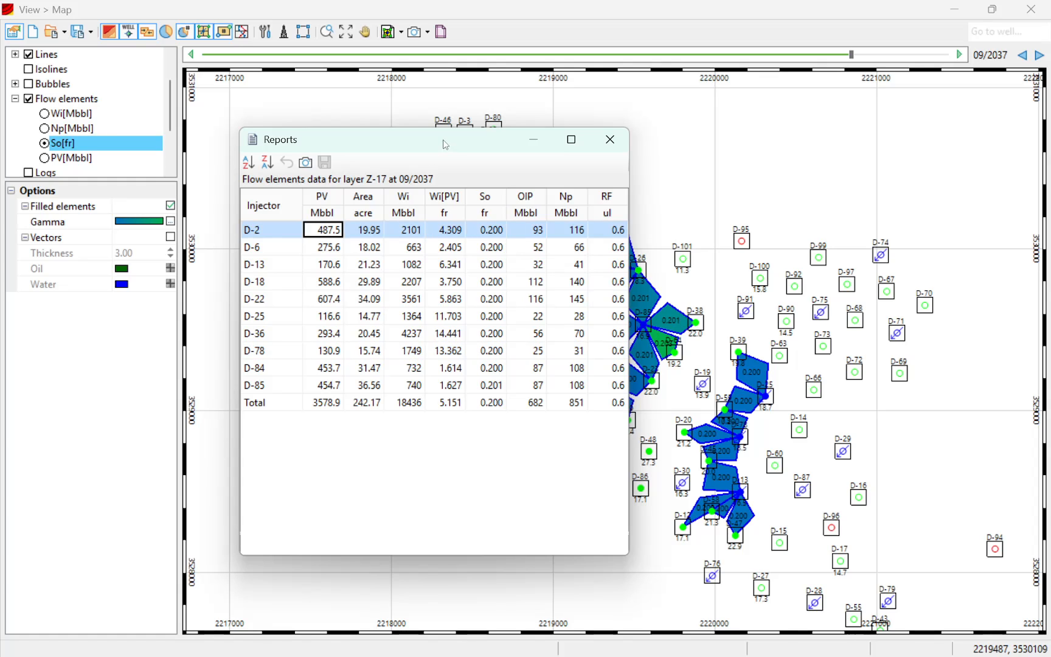
pyautogui.moveTo(446, 145); pyautogui.dragTo(768, 192)
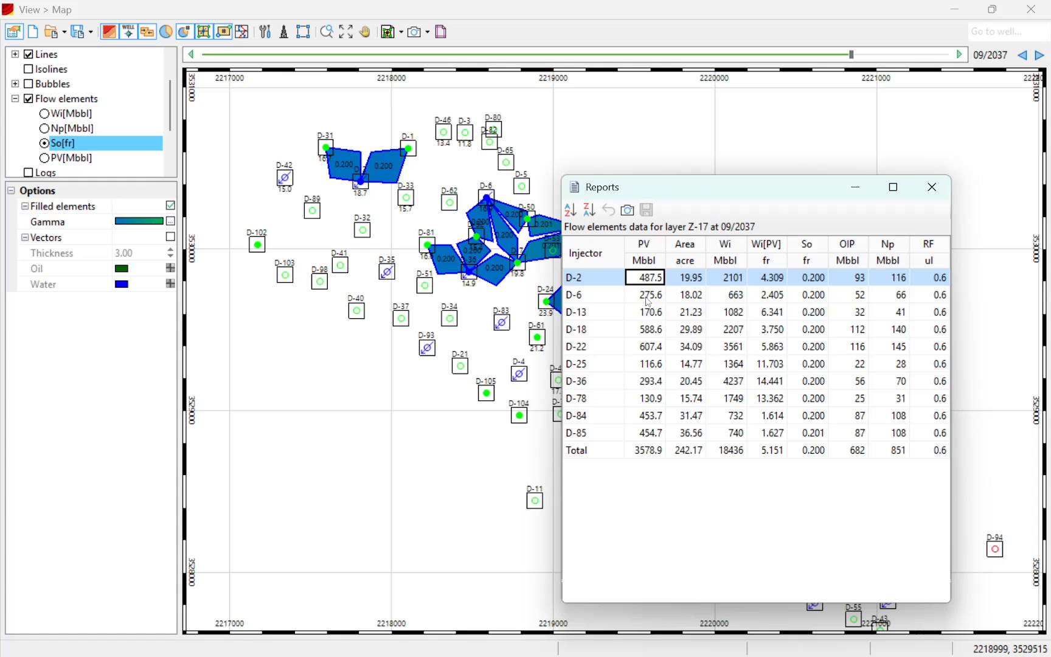
pyautogui.moveTo(682, 195); pyautogui.dragTo(497, 198)
pyautogui.click(547, 280)
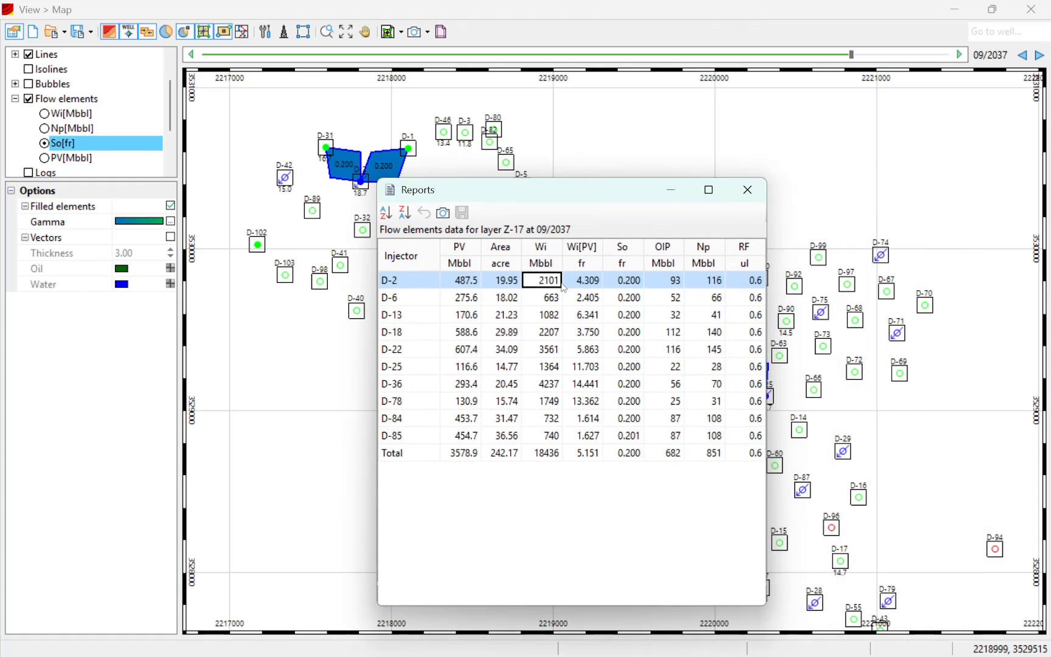
pyautogui.click(582, 281)
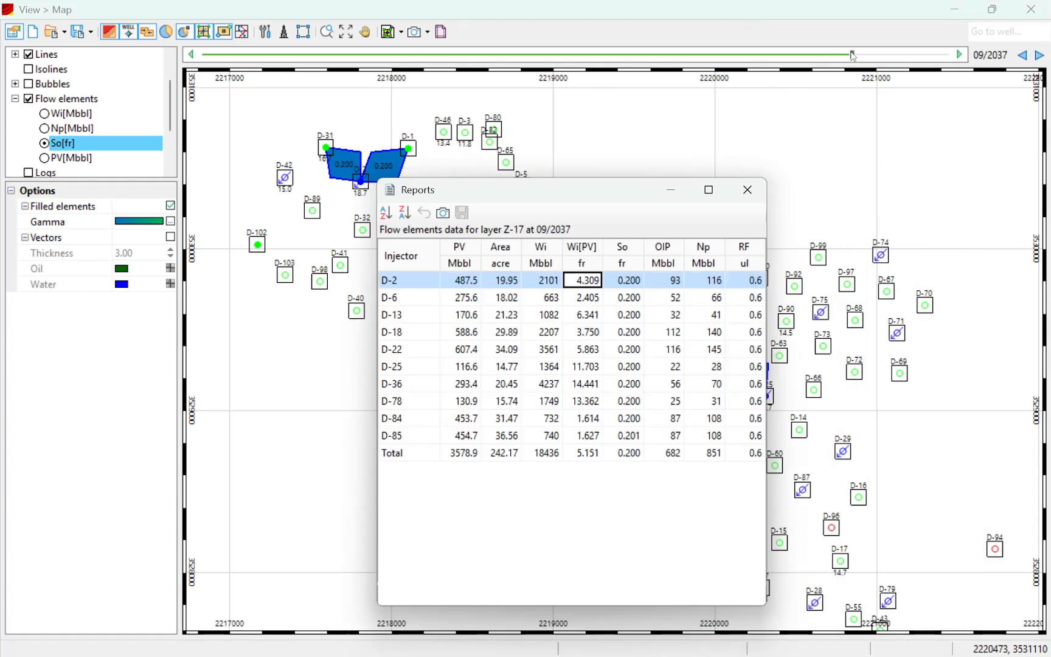
# Set the map date back to 02/2032 and check the report's Np values for injectors D-2, D-6, D-18 and D-22.
pyautogui.moveTo(852, 56); pyautogui.dragTo(810, 54)
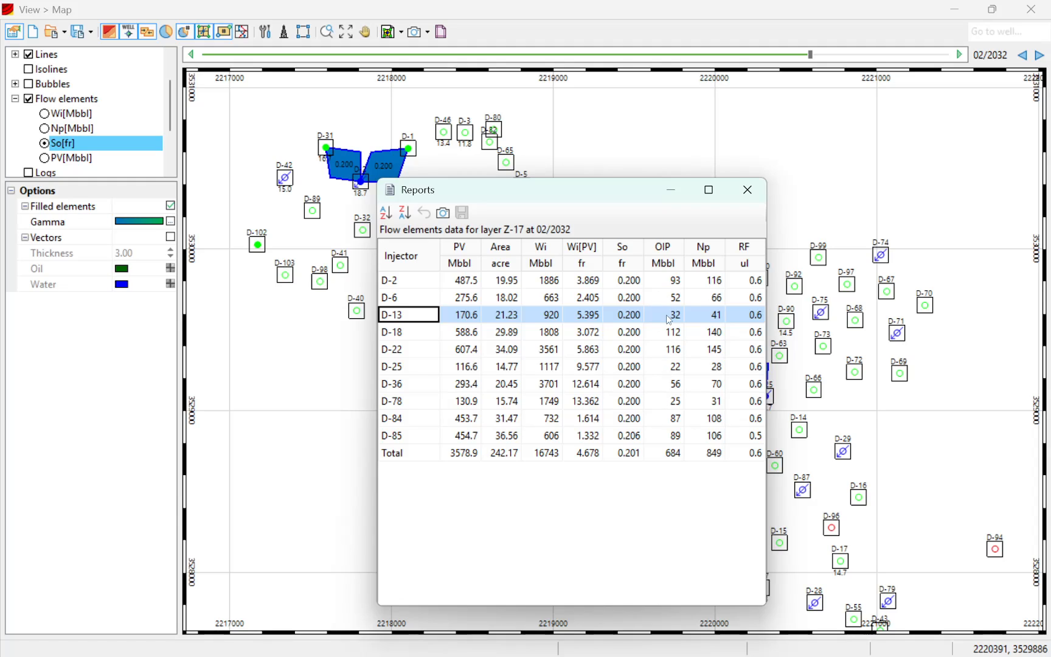
pyautogui.click(715, 281)
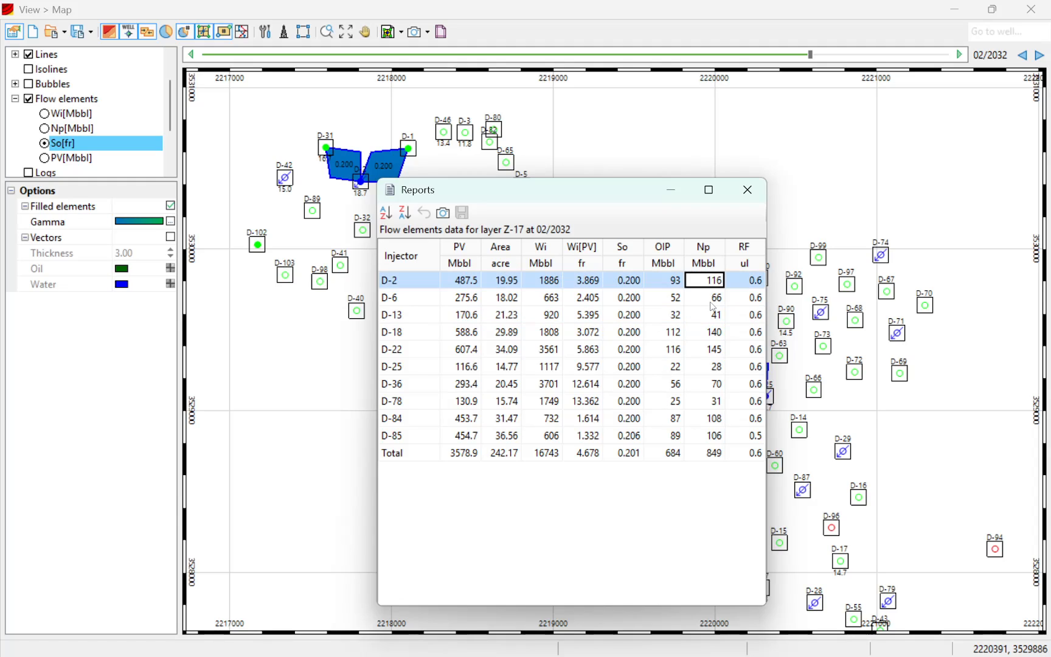
pyautogui.click(711, 301)
pyautogui.click(715, 335)
pyautogui.click(719, 349)
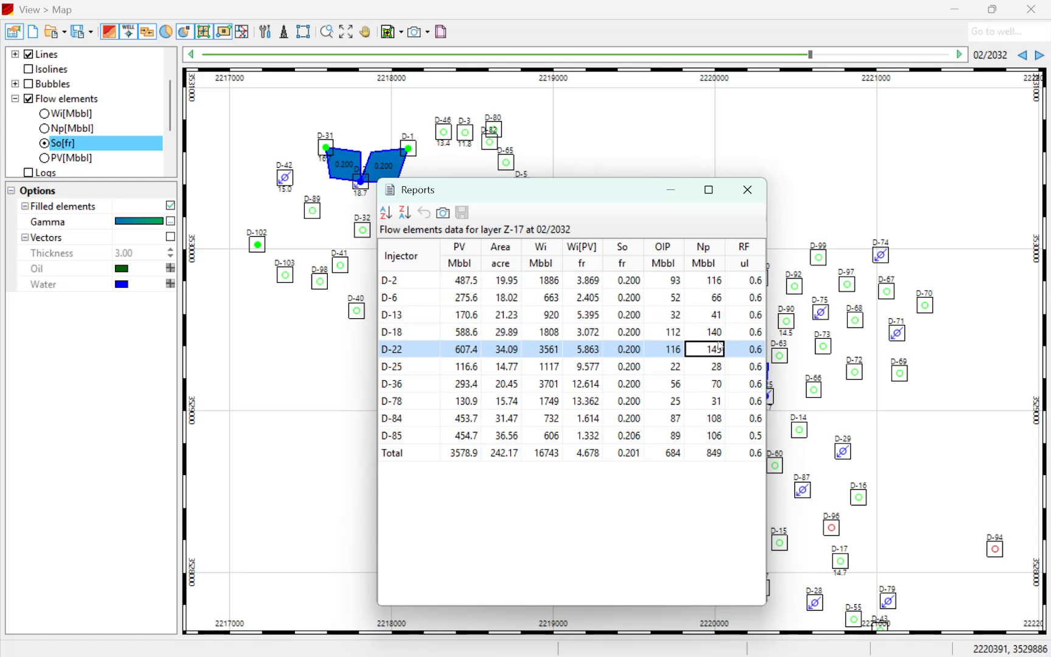
# Check the RF values for injectors D-2, D-6, D-13, D-22, D-36 and D-78 in the report, and close it.
pyautogui.click(724, 367)
pyautogui.click(745, 280)
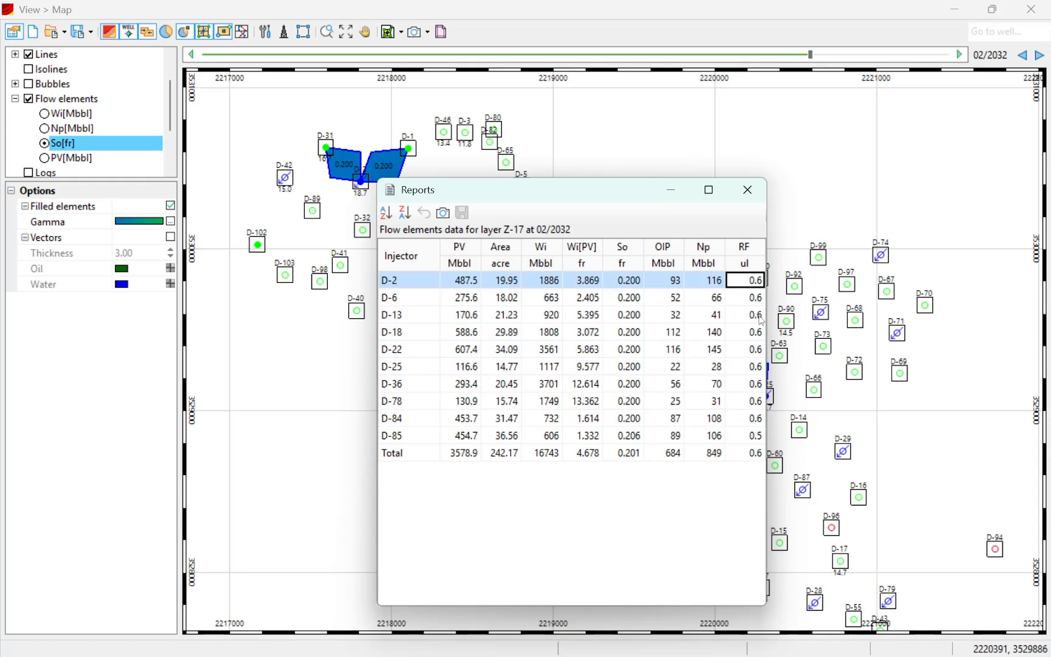
pyautogui.click(753, 298)
pyautogui.click(754, 314)
pyautogui.click(754, 349)
pyautogui.click(754, 384)
pyautogui.click(754, 400)
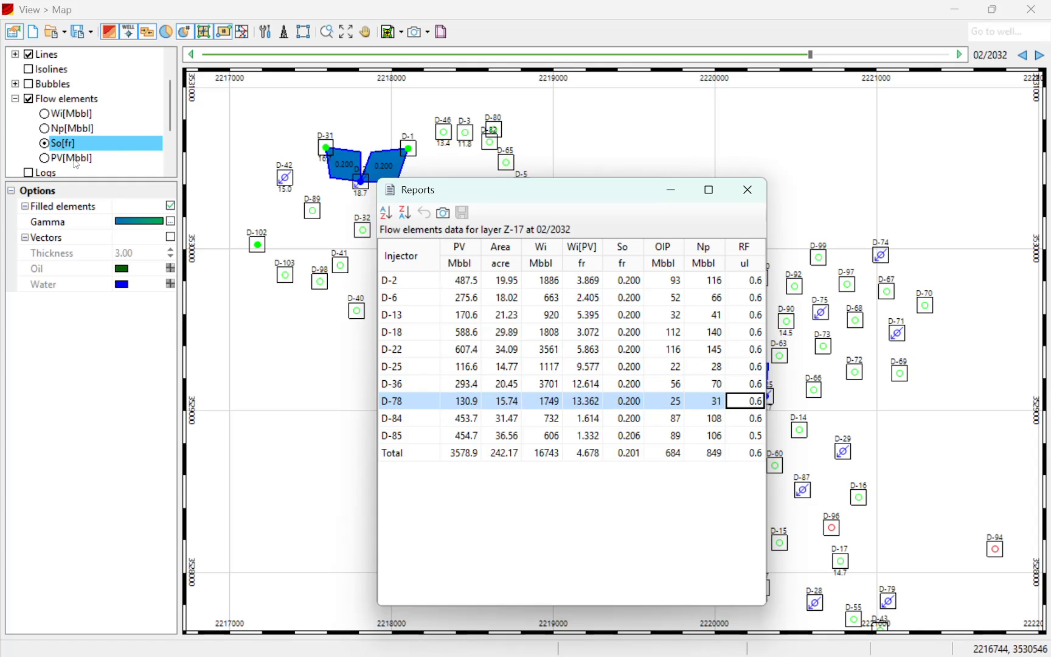
pyautogui.click(747, 189)
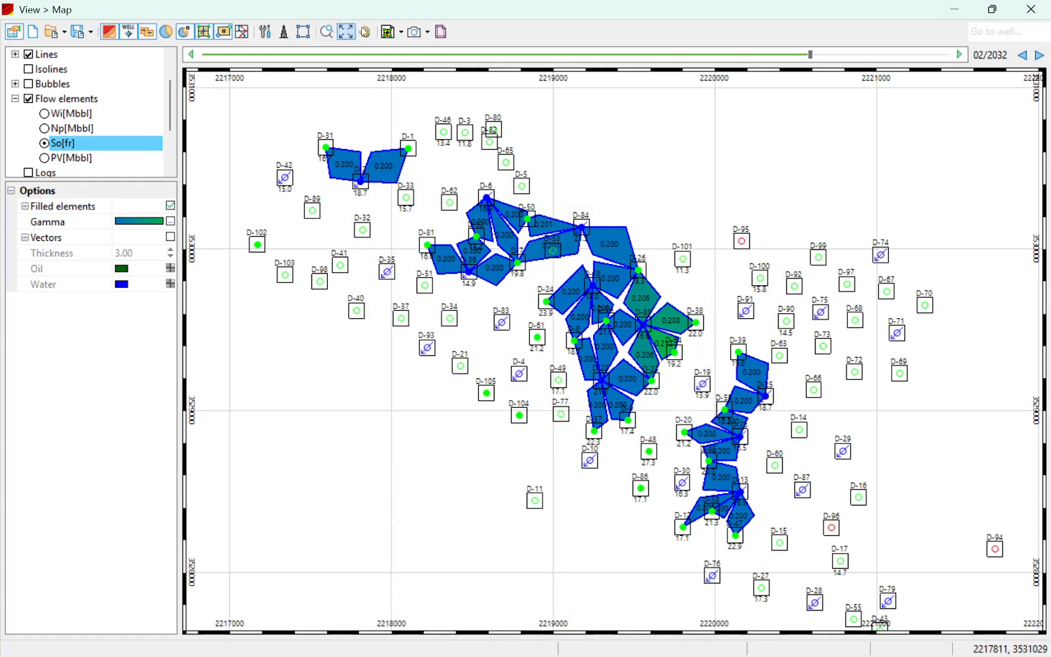
# Generate the Producer pattern report of flow element data and reposition it over the map.
pyautogui.click(400, 31)
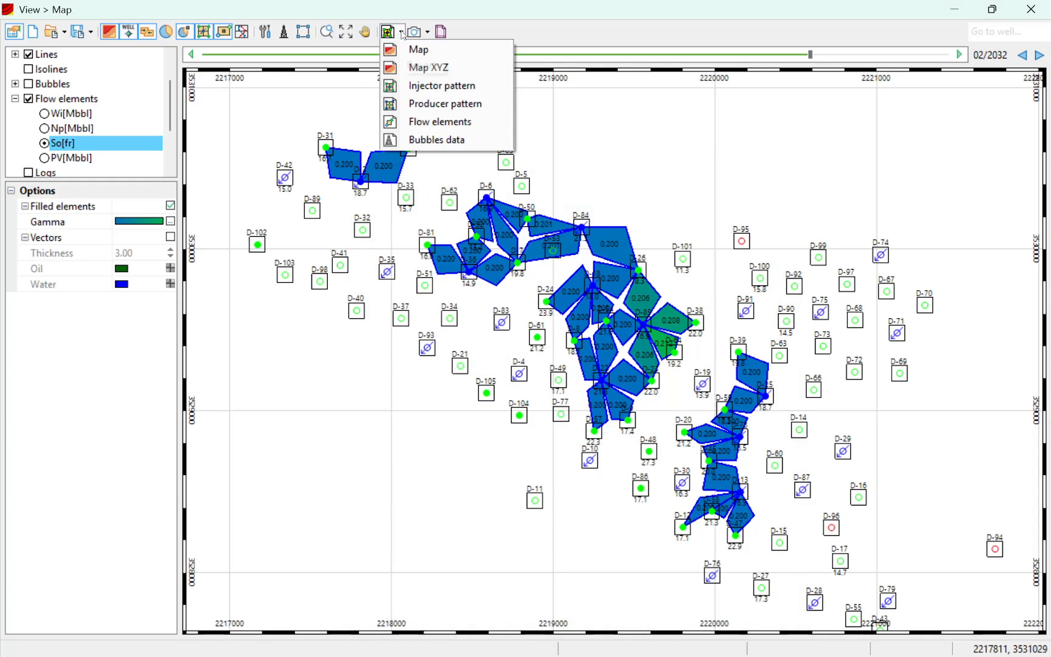
pyautogui.click(414, 108)
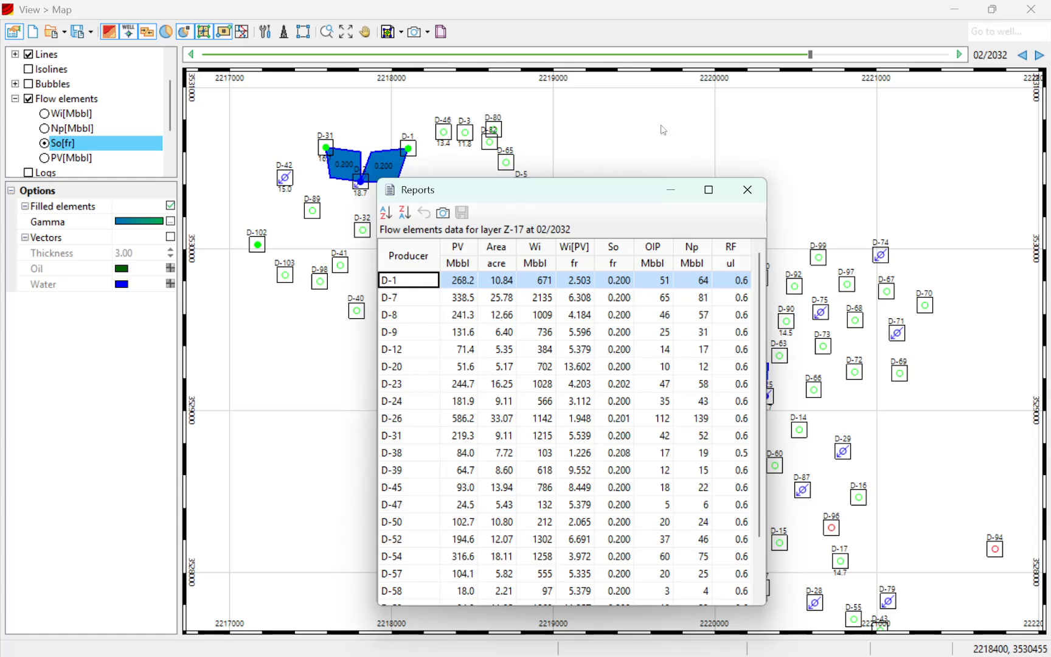
pyautogui.moveTo(619, 199); pyautogui.dragTo(764, 130)
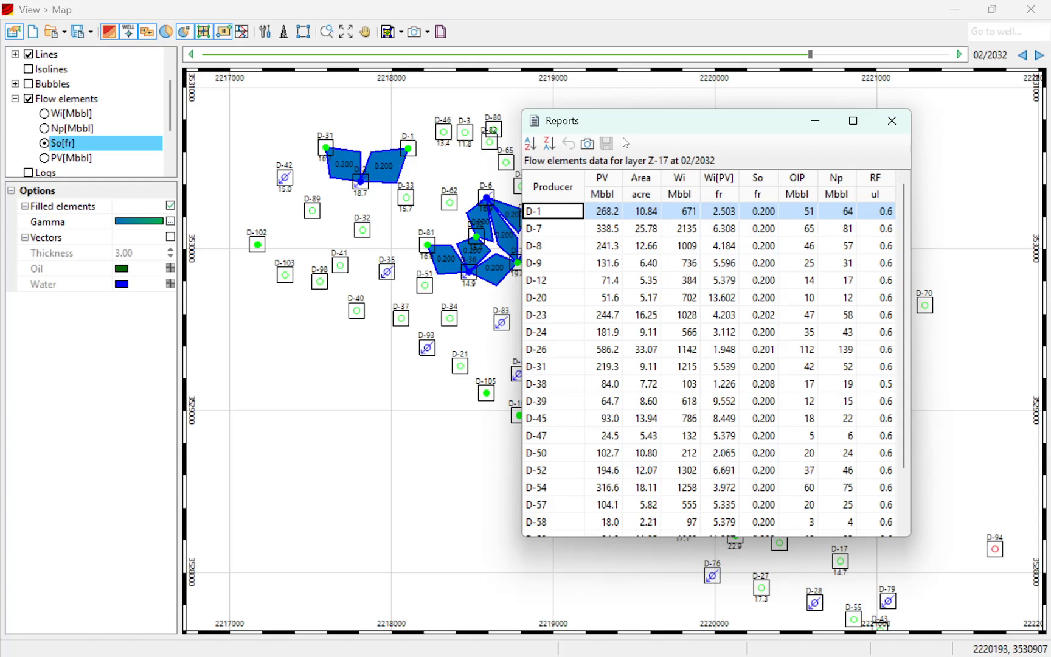
pyautogui.moveTo(634, 127); pyautogui.dragTo(556, 139)
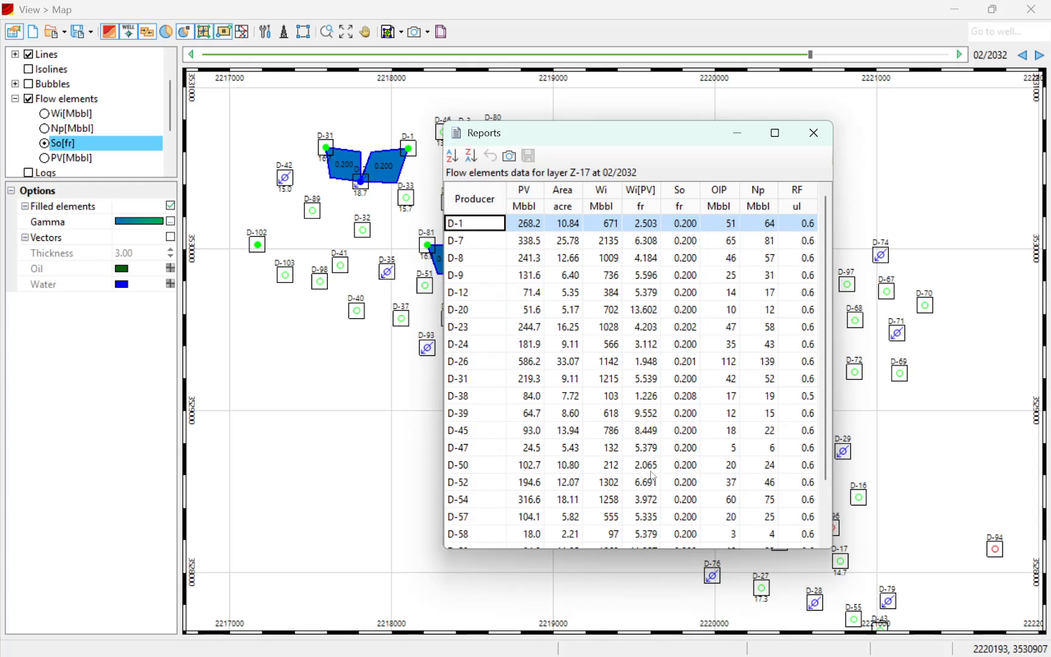
# Check the OIP, Np and RF values of producer D-1 and close the producer report.
pyautogui.click(724, 223)
pyautogui.click(757, 223)
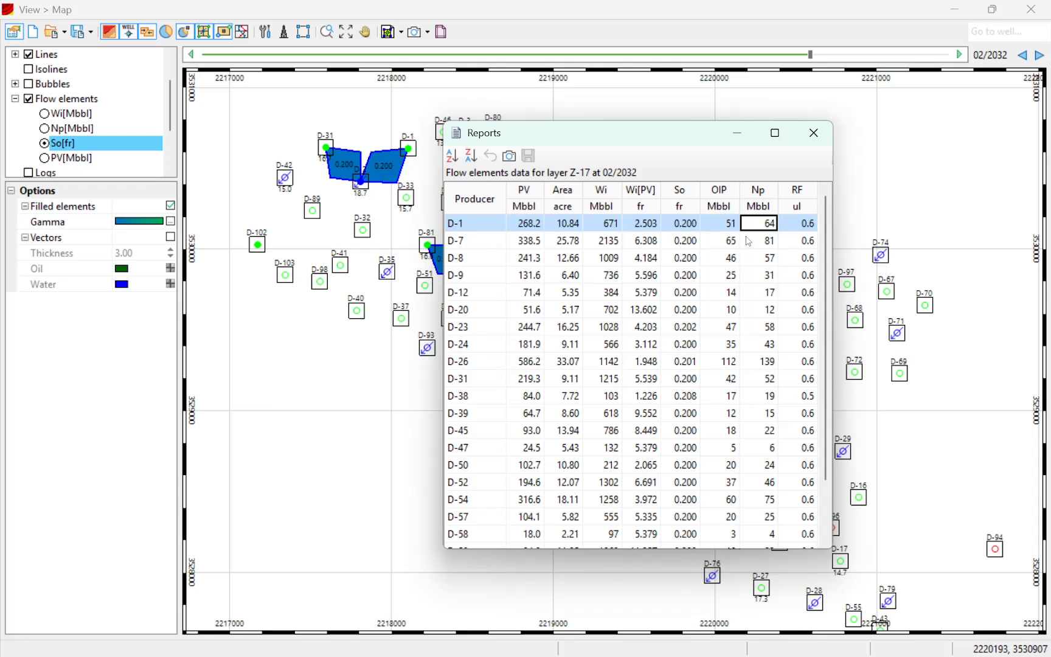
pyautogui.click(802, 223)
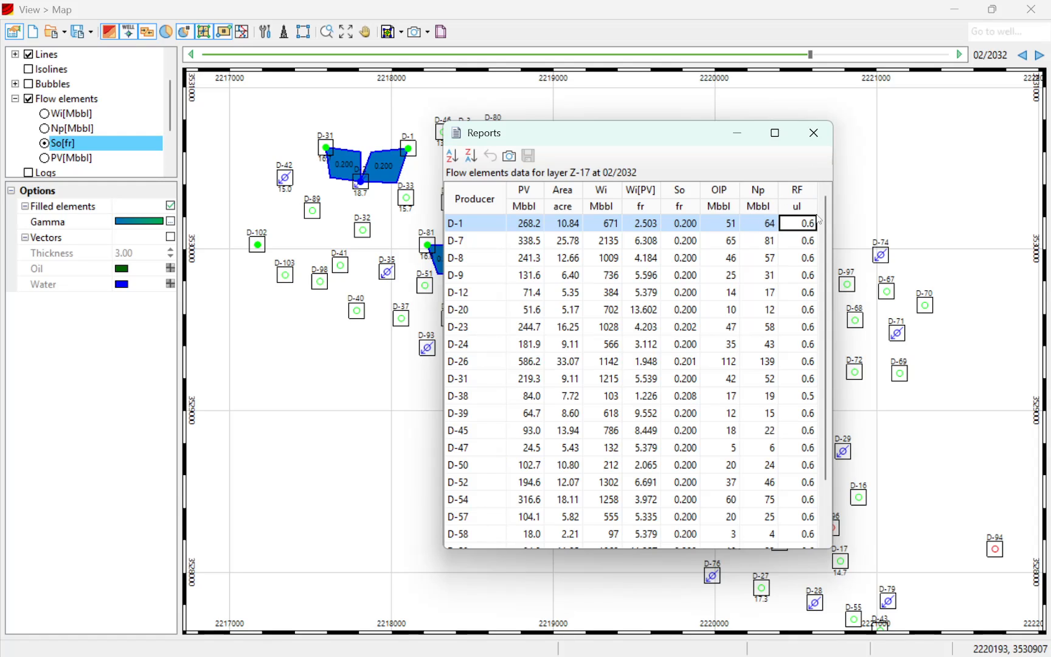
pyautogui.click(813, 133)
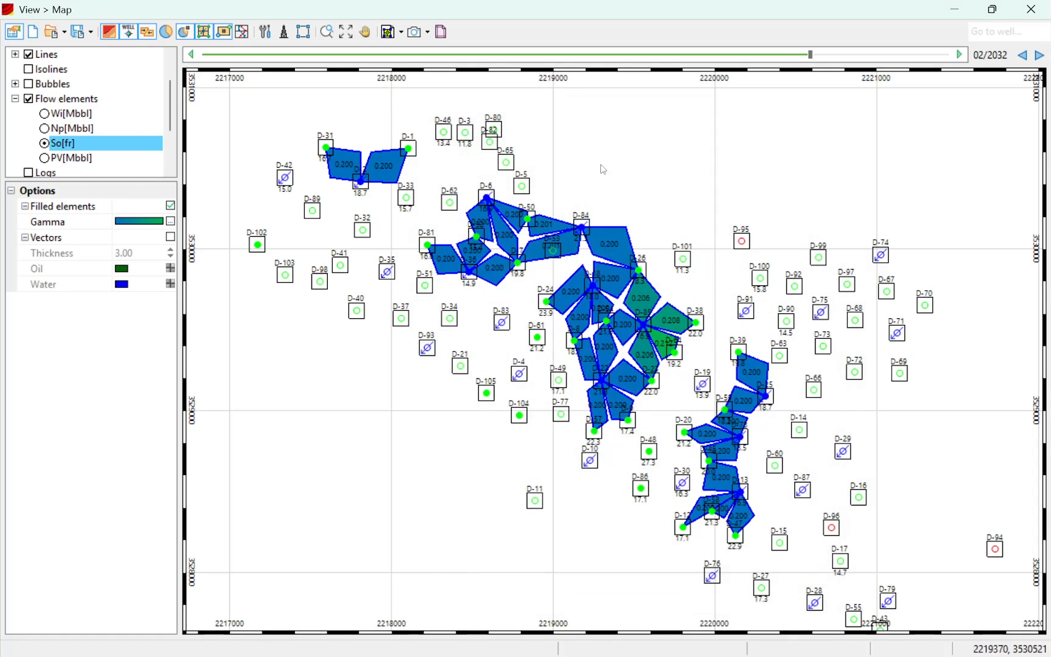
# Generate the Flow elements report and look at the pair formed by injector D-2 and producer D-1.
pyautogui.click(401, 32)
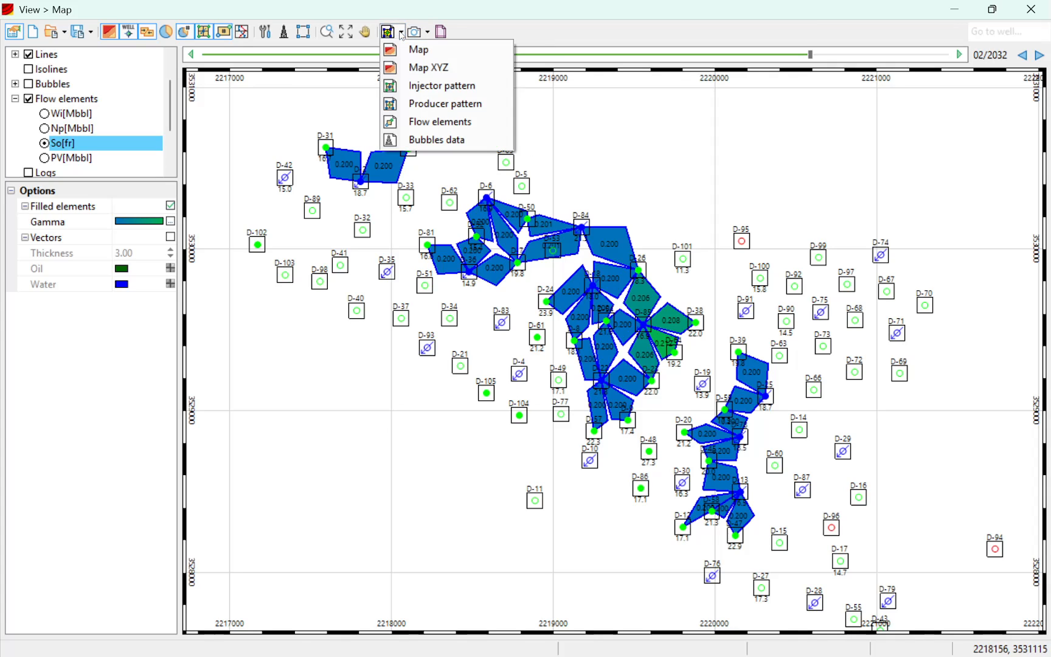
pyautogui.click(422, 122)
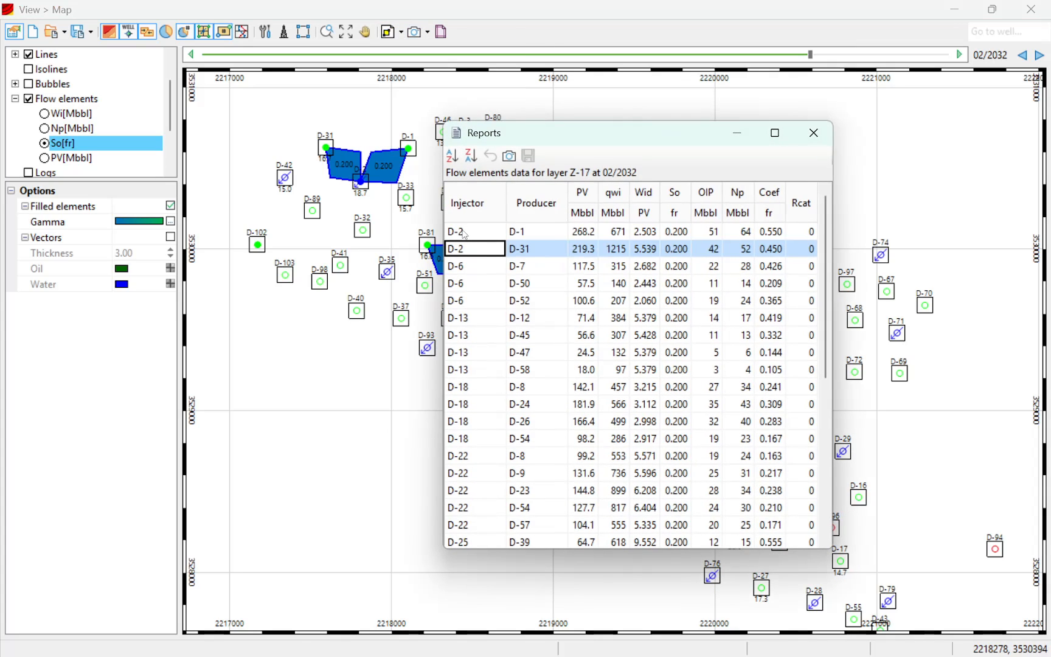
pyautogui.click(466, 232)
pyautogui.click(519, 235)
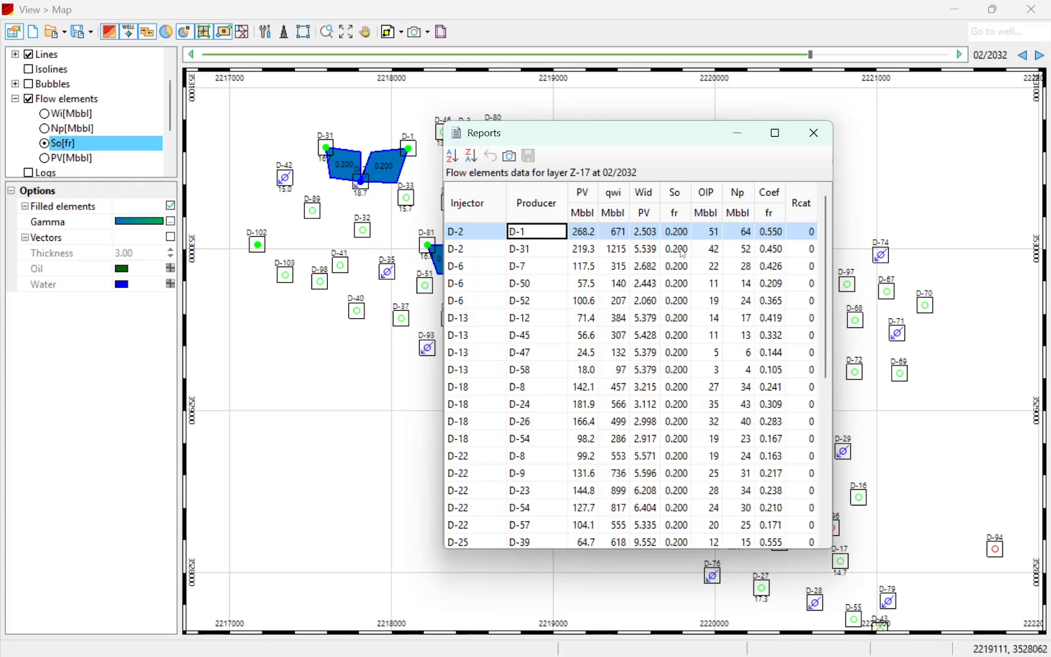
# Check the Coef values for the injector-producer pairs of D-2 and D-6.
pyautogui.click(768, 233)
pyautogui.click(774, 249)
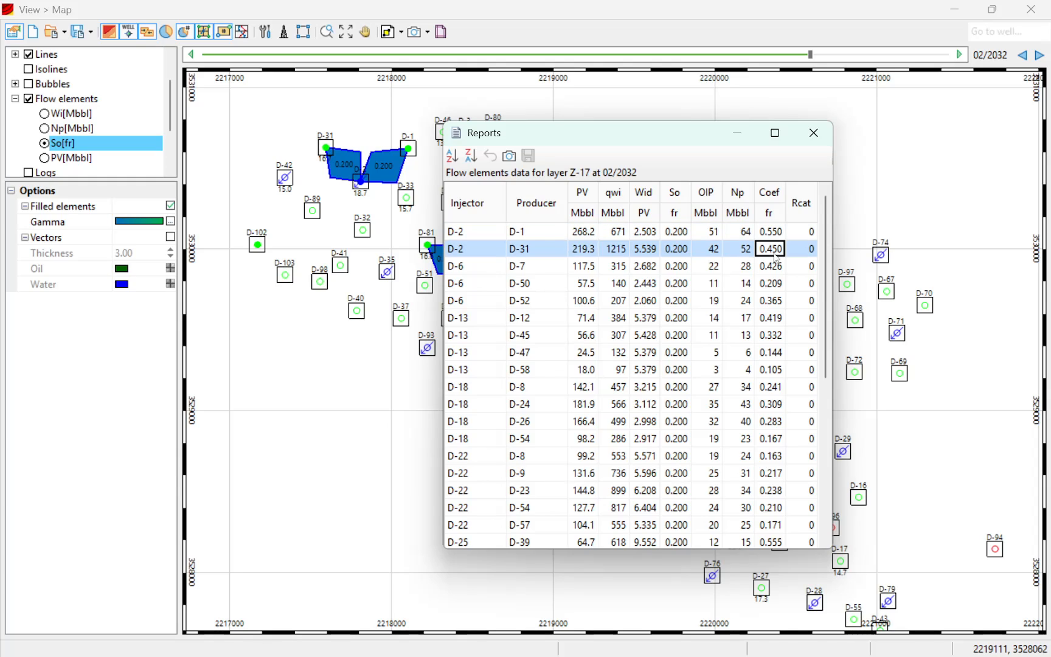
pyautogui.click(771, 283)
pyautogui.click(771, 268)
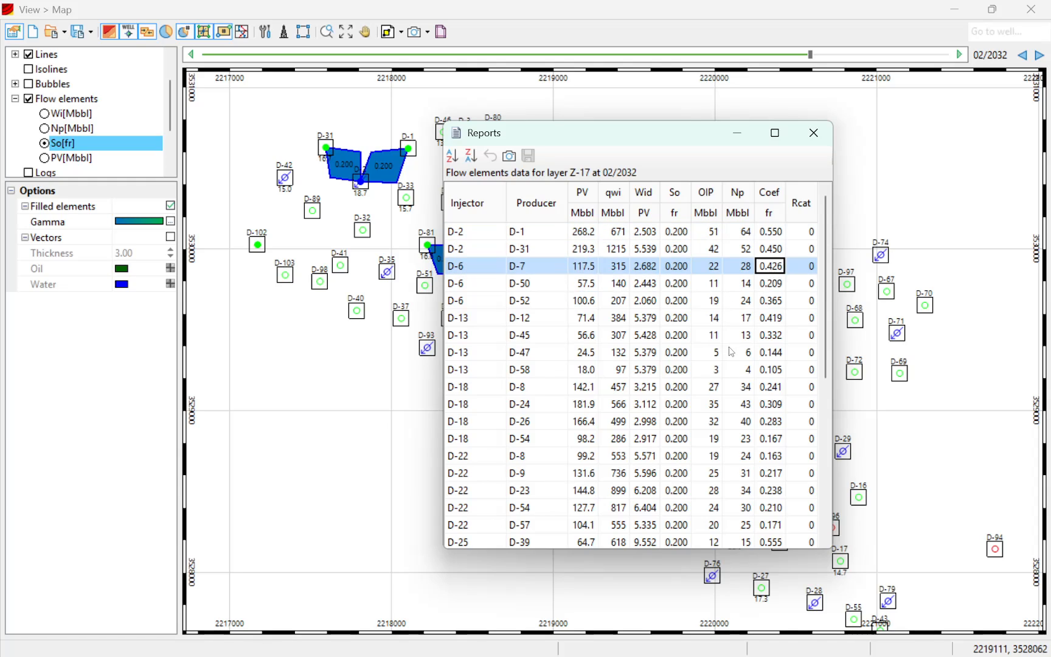
# Look through the full list of injector-producer pairs, checking their So and Wid values, including the D-22 to D-8 pair.
pyautogui.scroll(-6, 669, 350)
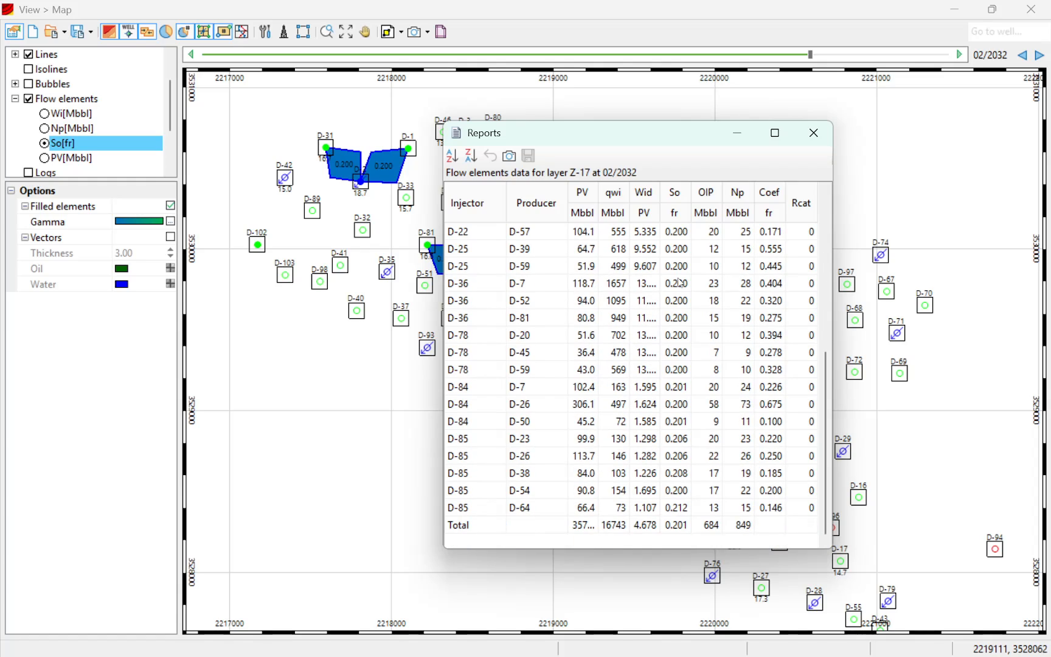
pyautogui.scroll(2, 680, 283)
pyautogui.click(672, 256)
pyautogui.click(638, 265)
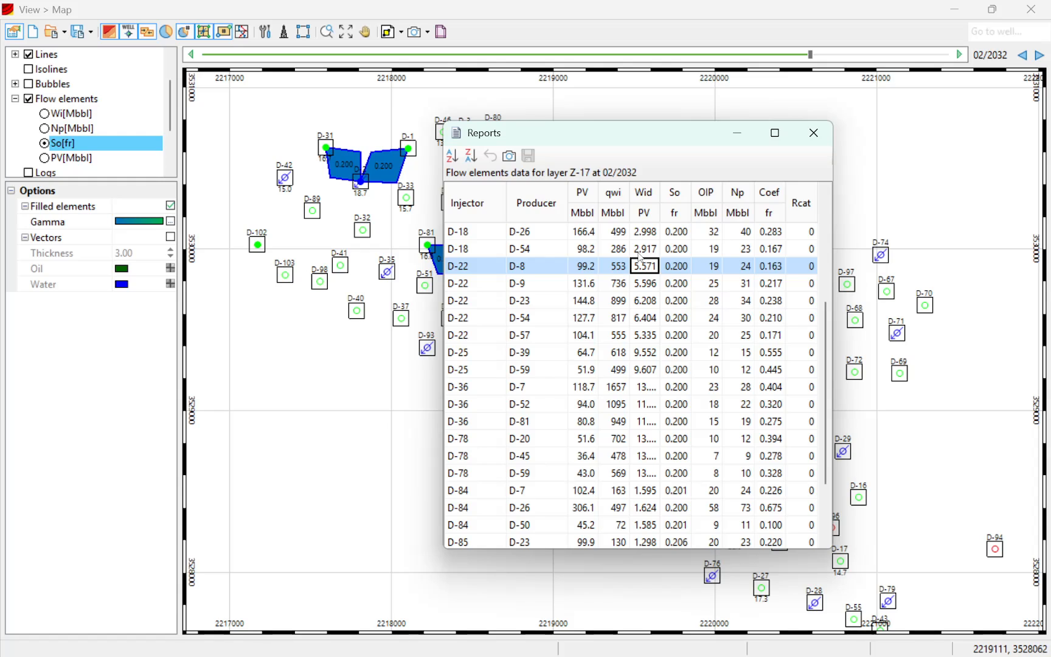
pyautogui.scroll(1, 641, 258)
pyautogui.scroll(1, 643, 264)
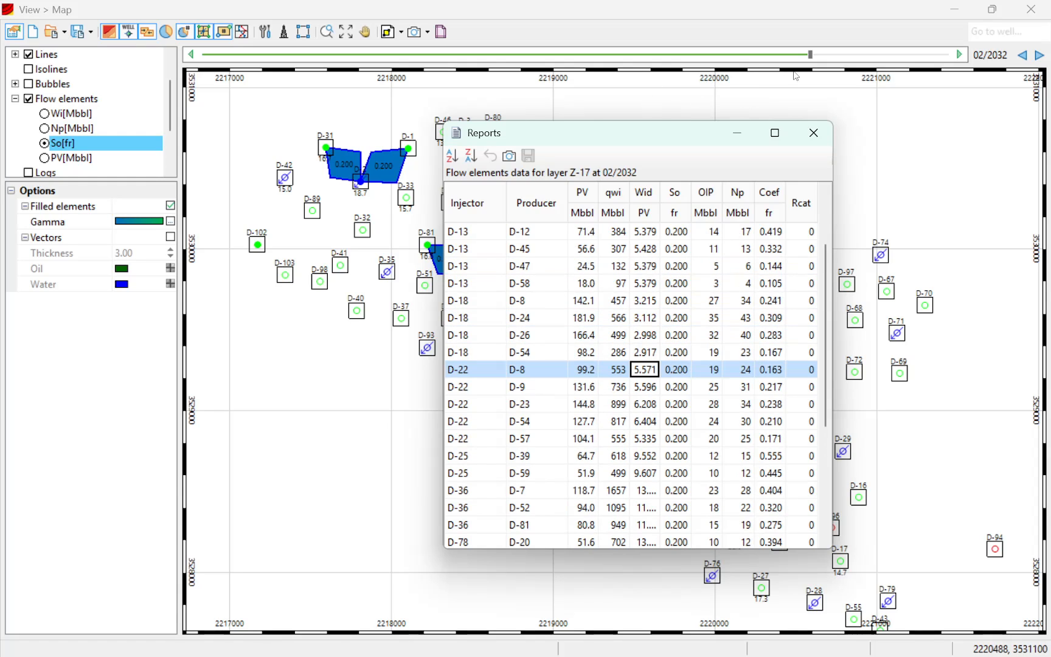
# Set the map date back to 02/2025 with the flow elements report open, and close the report.
pyautogui.moveTo(811, 59); pyautogui.dragTo(679, 43)
pyautogui.moveTo(689, 43); pyautogui.dragTo(760, 51)
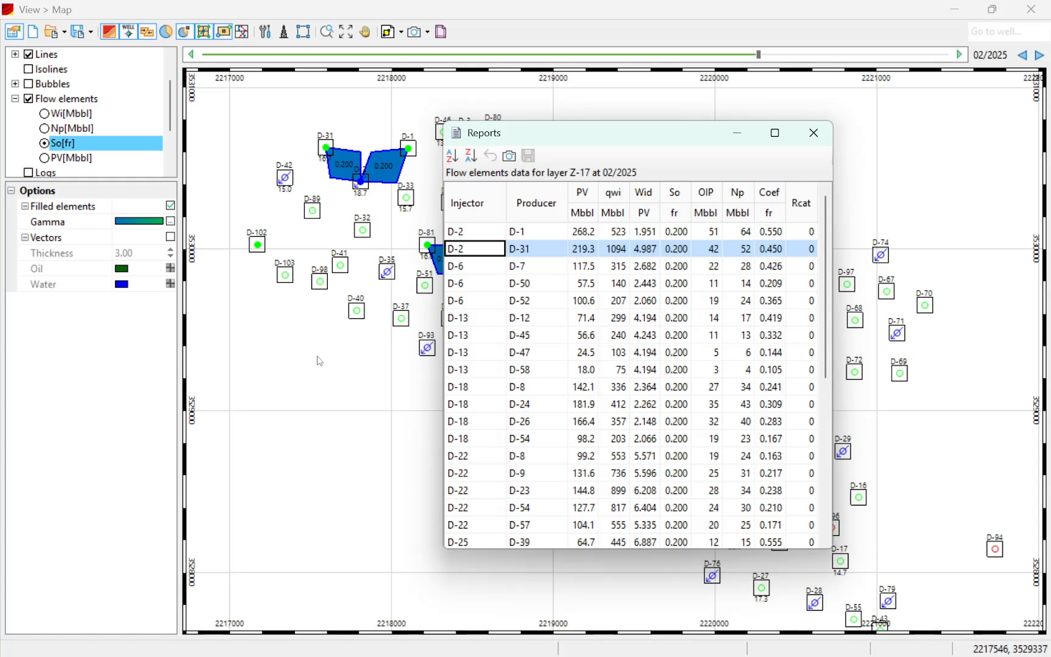
pyautogui.click(814, 133)
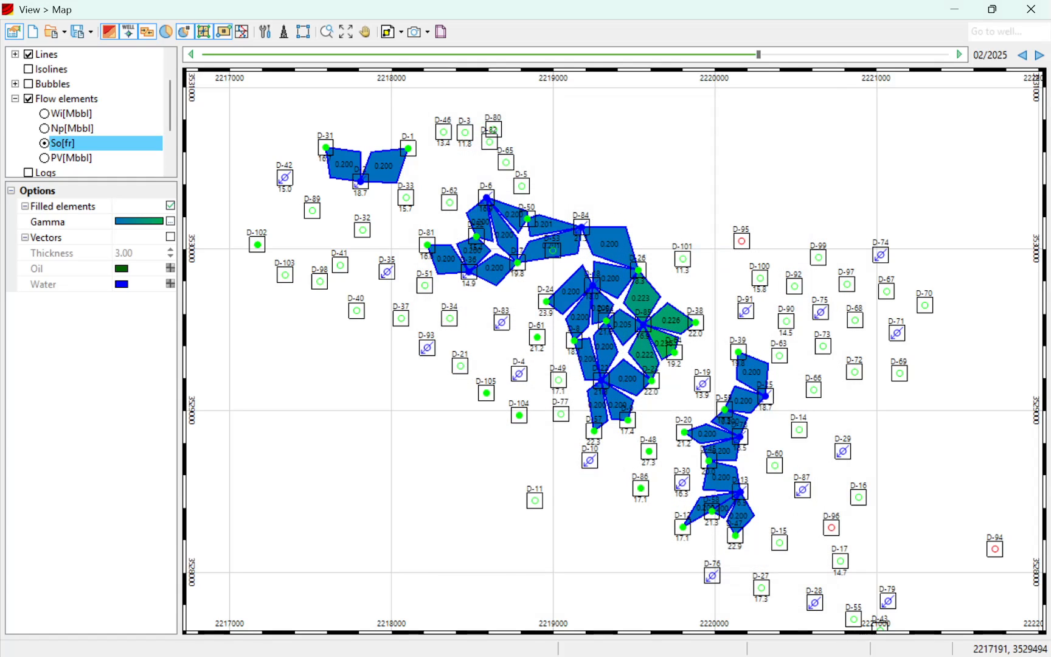